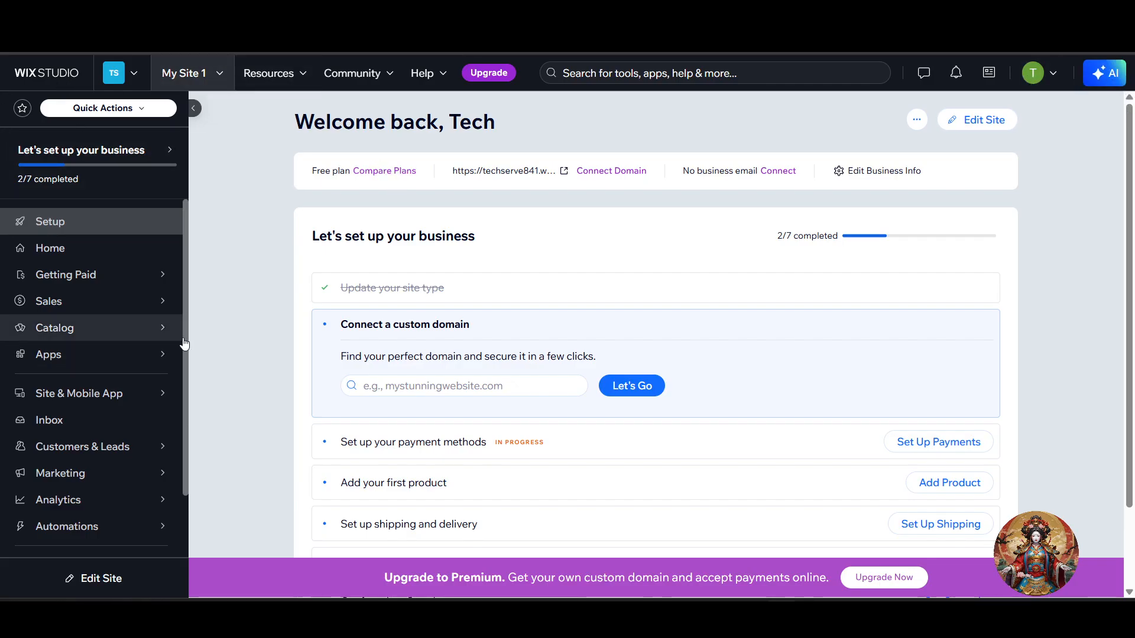
# - Select My Site 1 from the workspace's list of sites and open it for editing
pyautogui.scroll(-2, 107, 337)
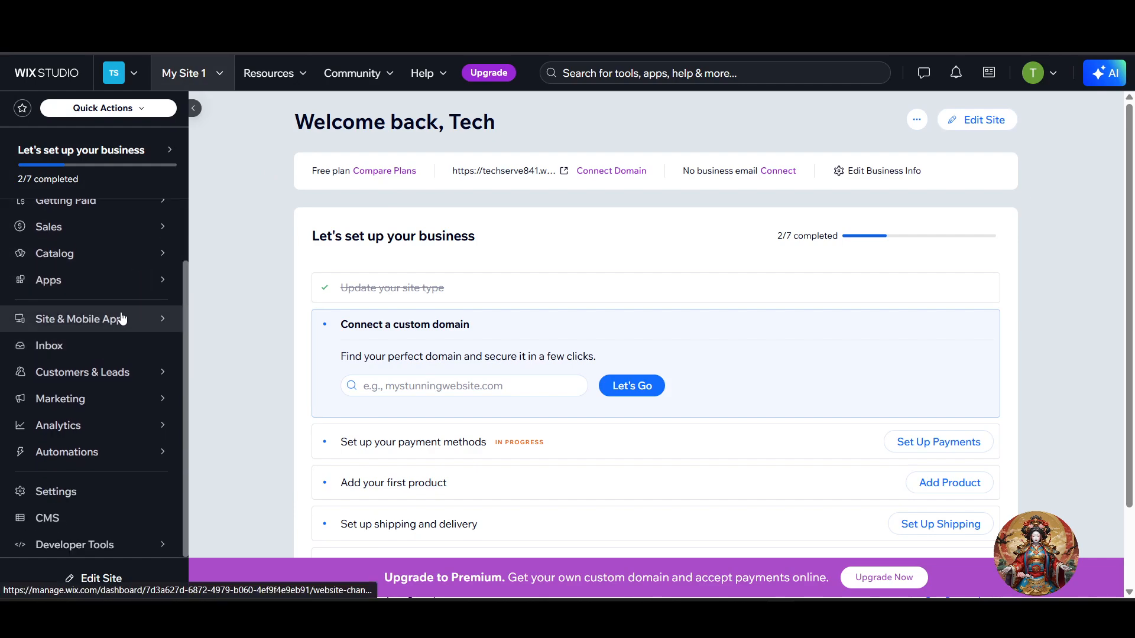
pyautogui.click(121, 74)
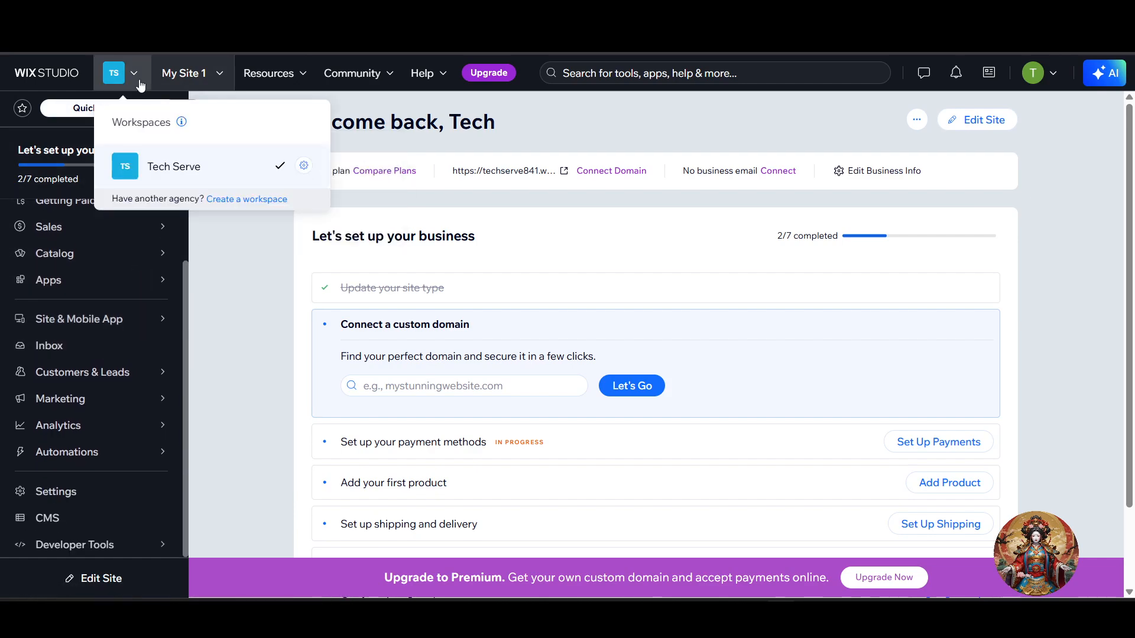
pyautogui.click(193, 77)
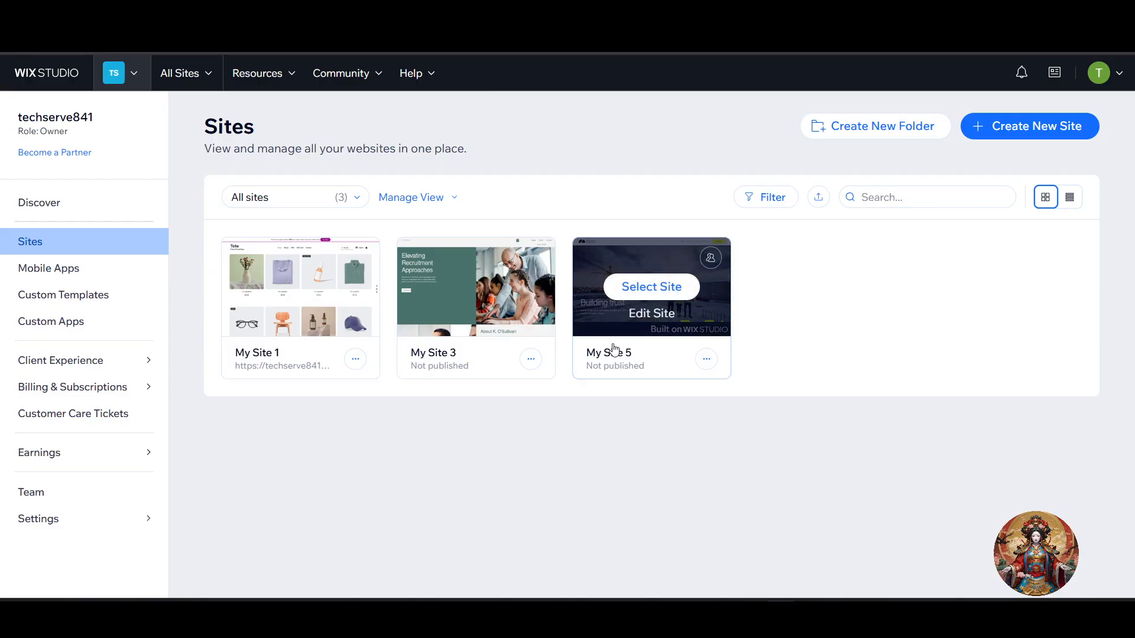
pyautogui.moveTo(455, 323)
pyautogui.moveTo(368, 317)
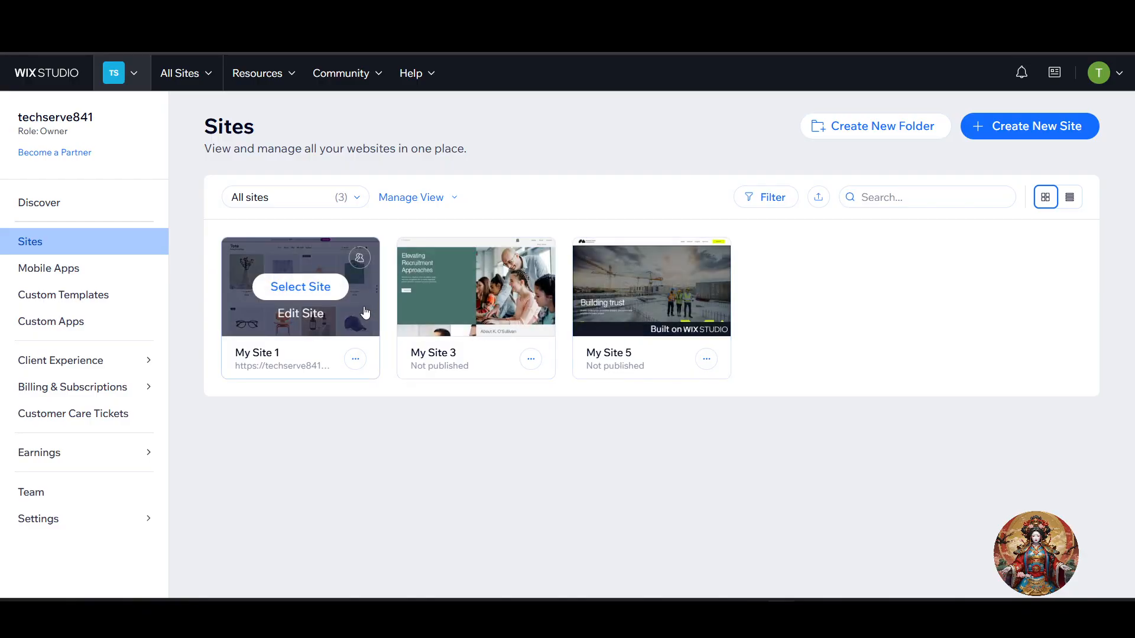
pyautogui.click(307, 287)
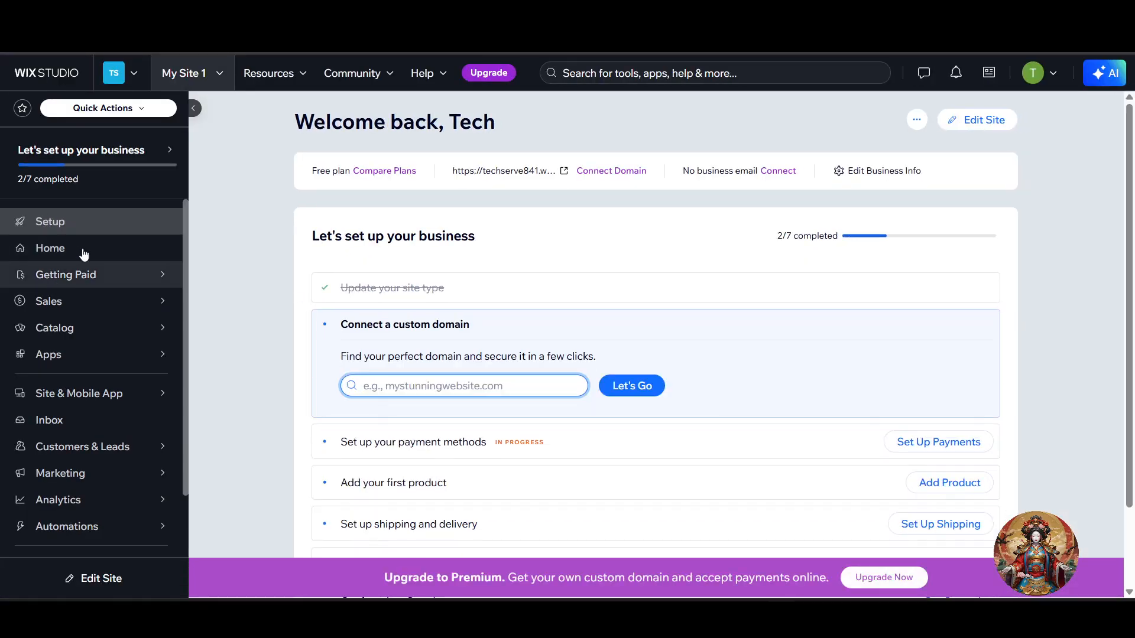
pyautogui.click(967, 122)
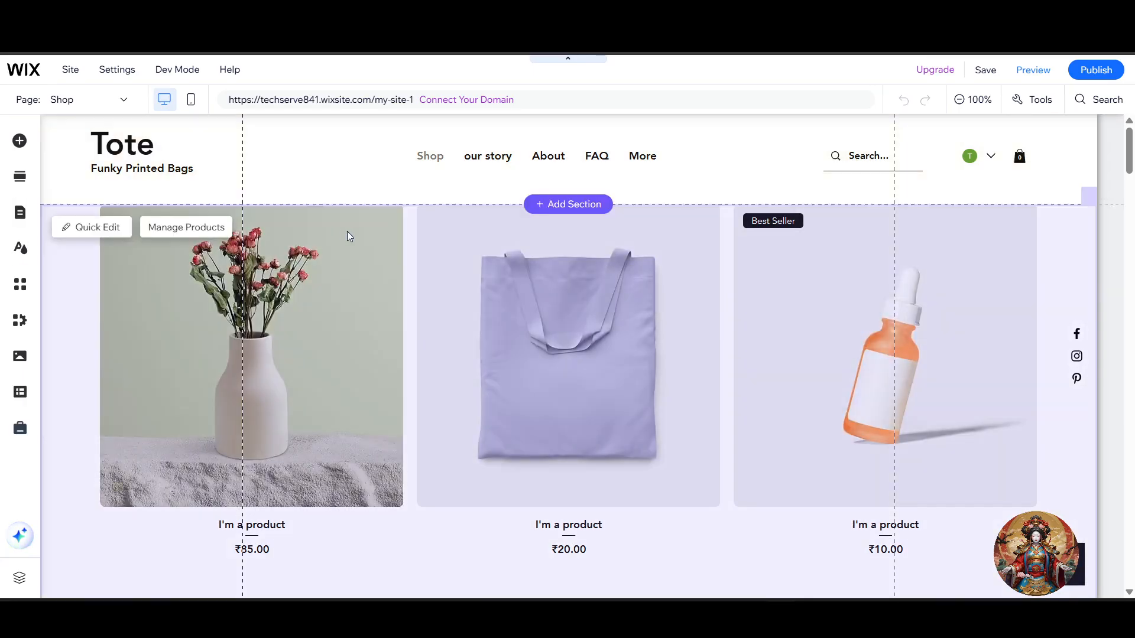
# - Add a blank section directly above the footer of the Shop page
pyautogui.scroll(-15, 429, 291)
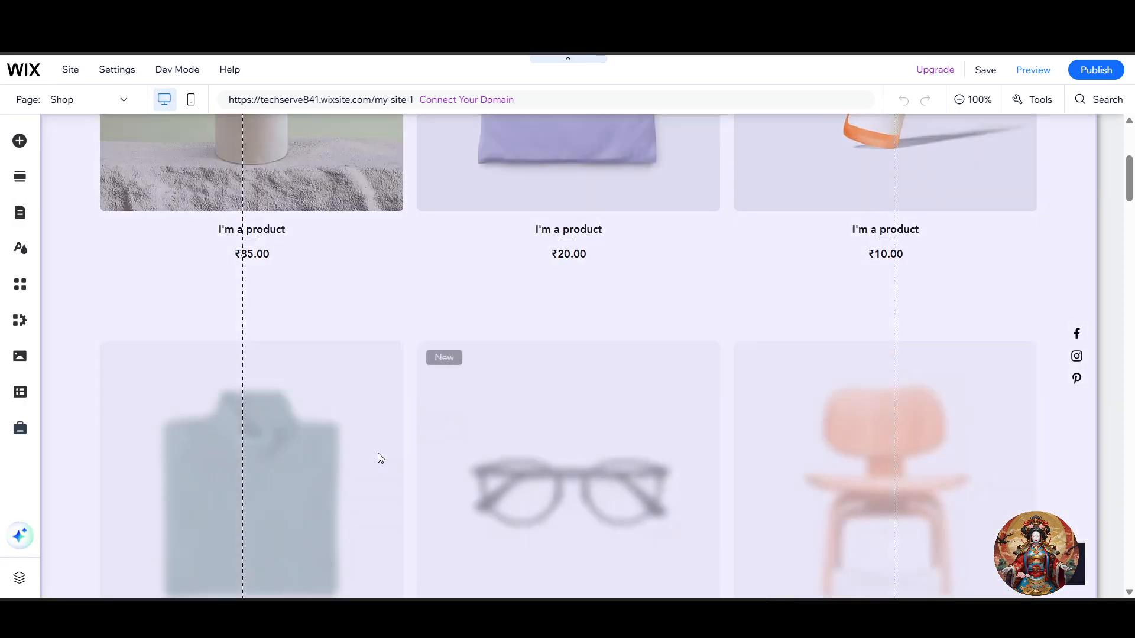
pyautogui.scroll(-15, 390, 437)
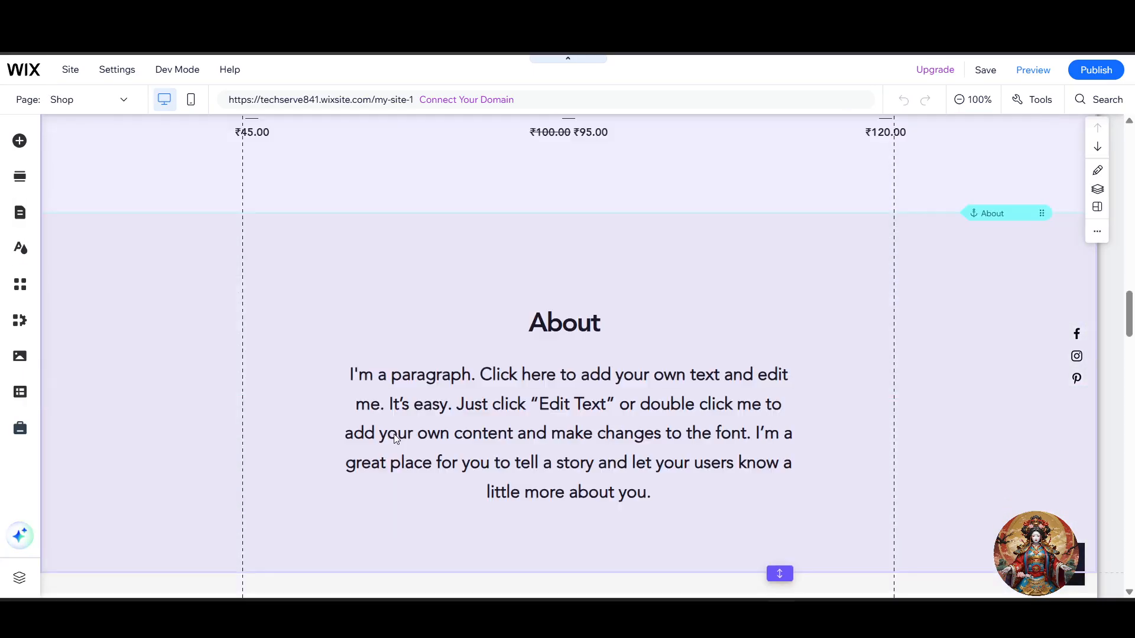
pyautogui.scroll(-15, 395, 437)
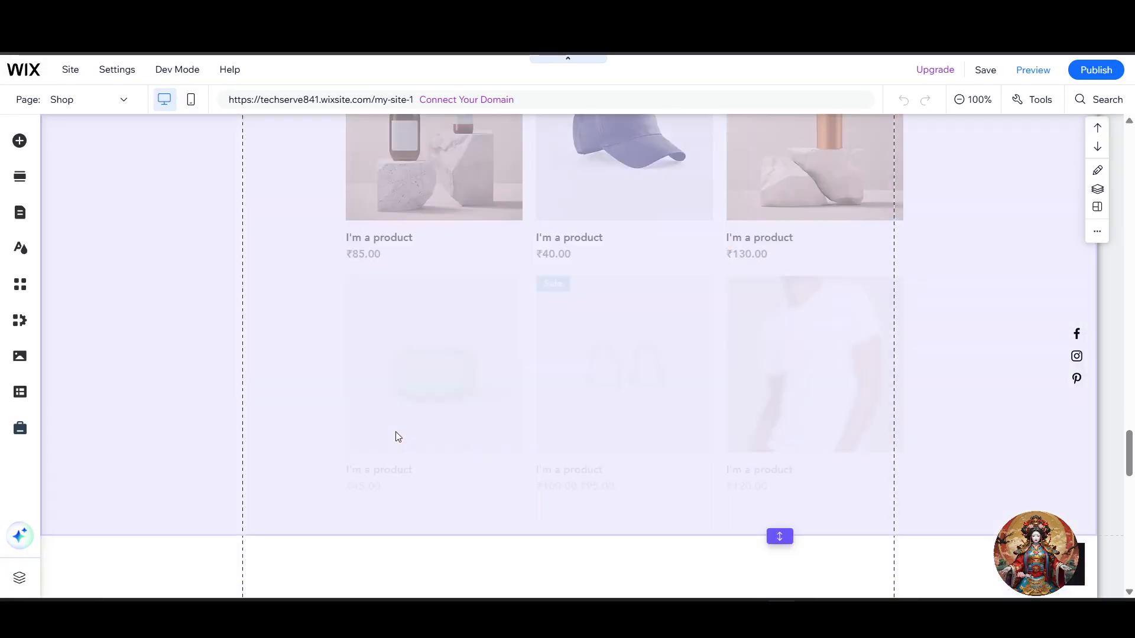
pyautogui.scroll(-2, 473, 422)
pyautogui.scroll(10, 544, 419)
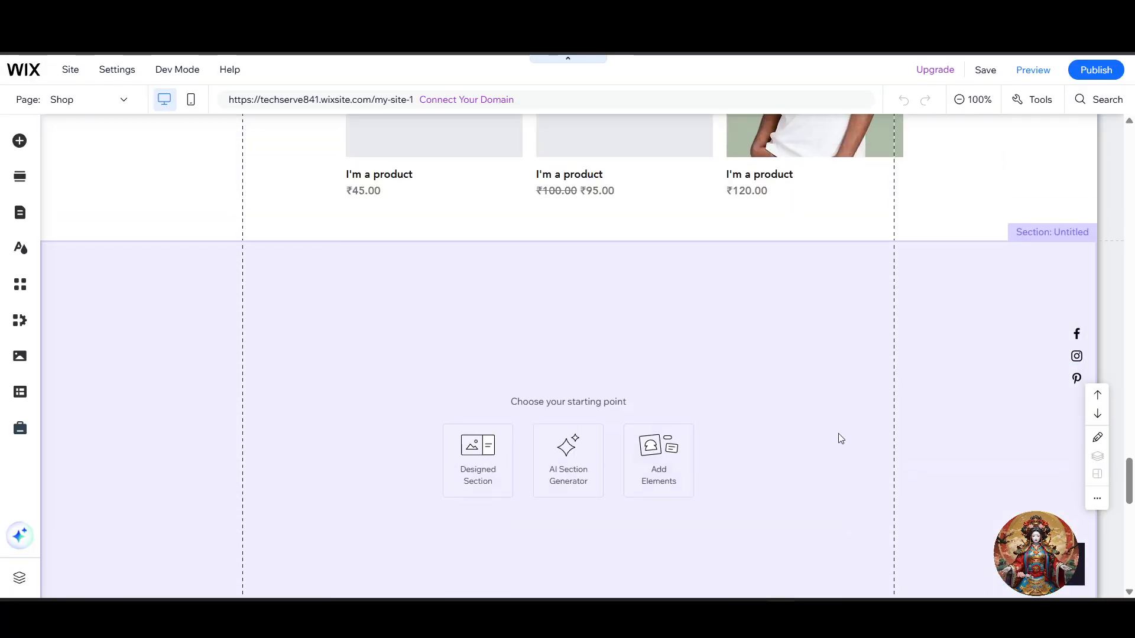
pyautogui.scroll(-12, 856, 465)
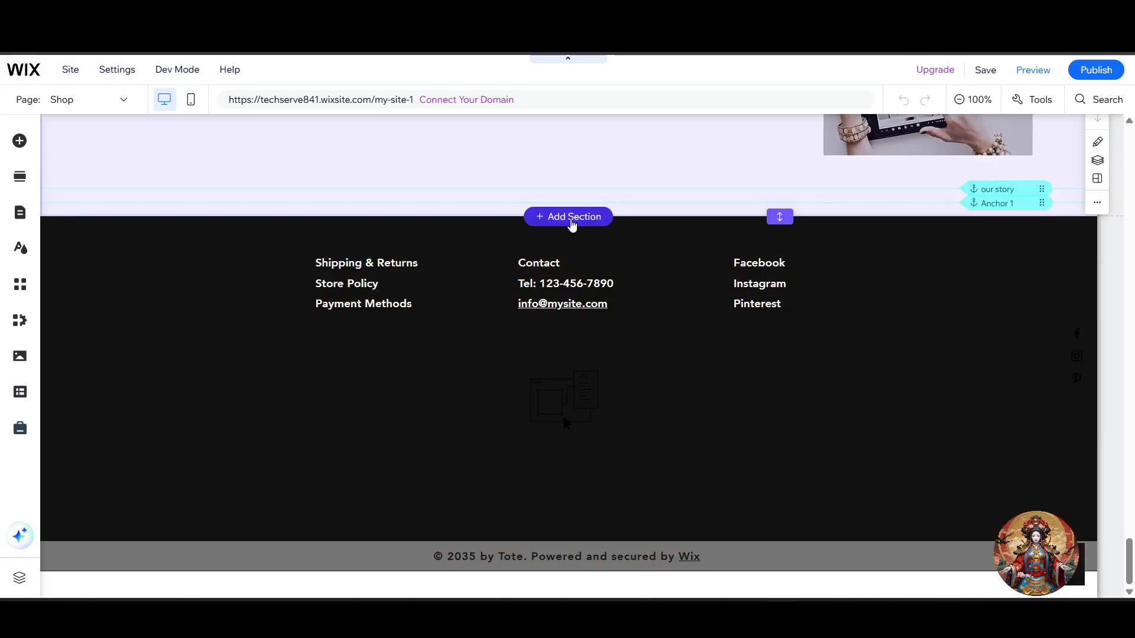
pyautogui.click(569, 217)
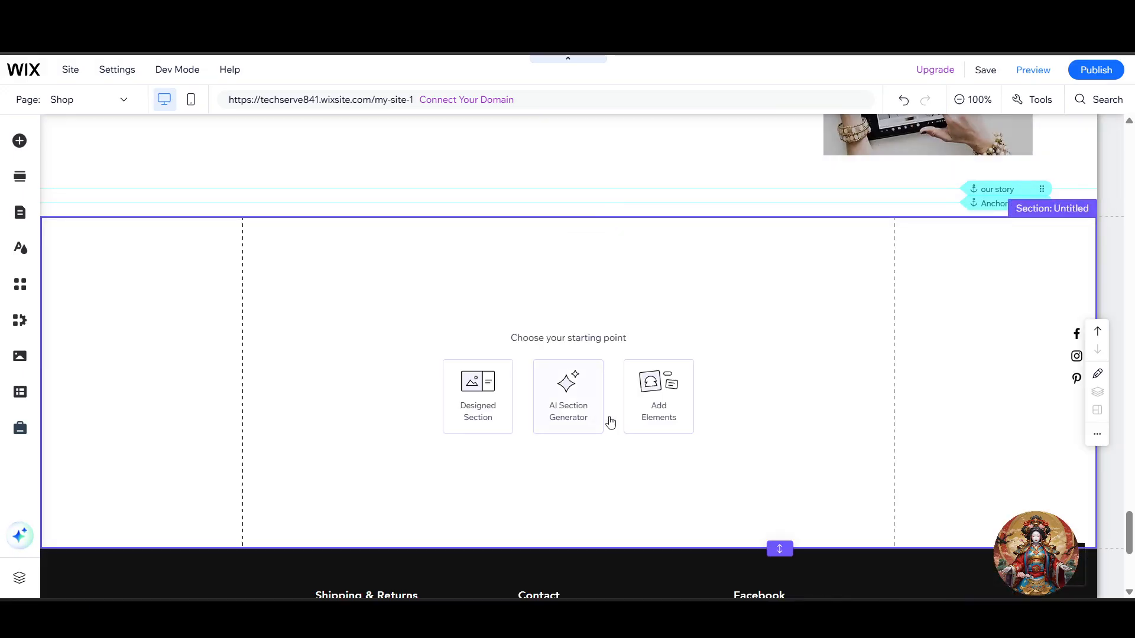
# - Open the image elements available for the new blank section
pyautogui.click(670, 408)
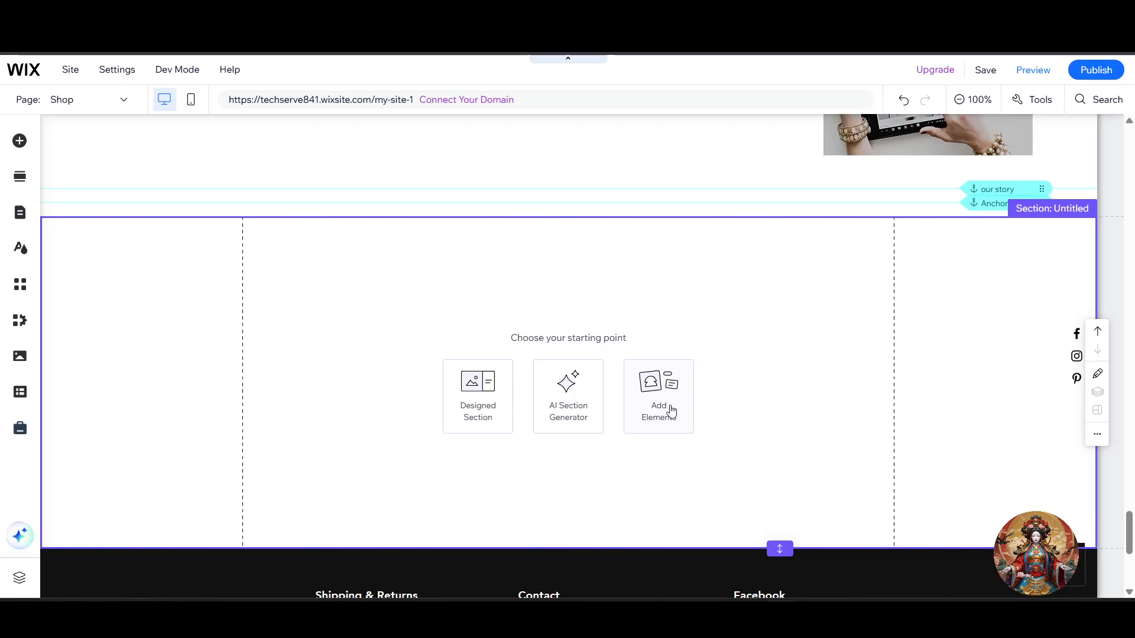
pyautogui.click(71, 206)
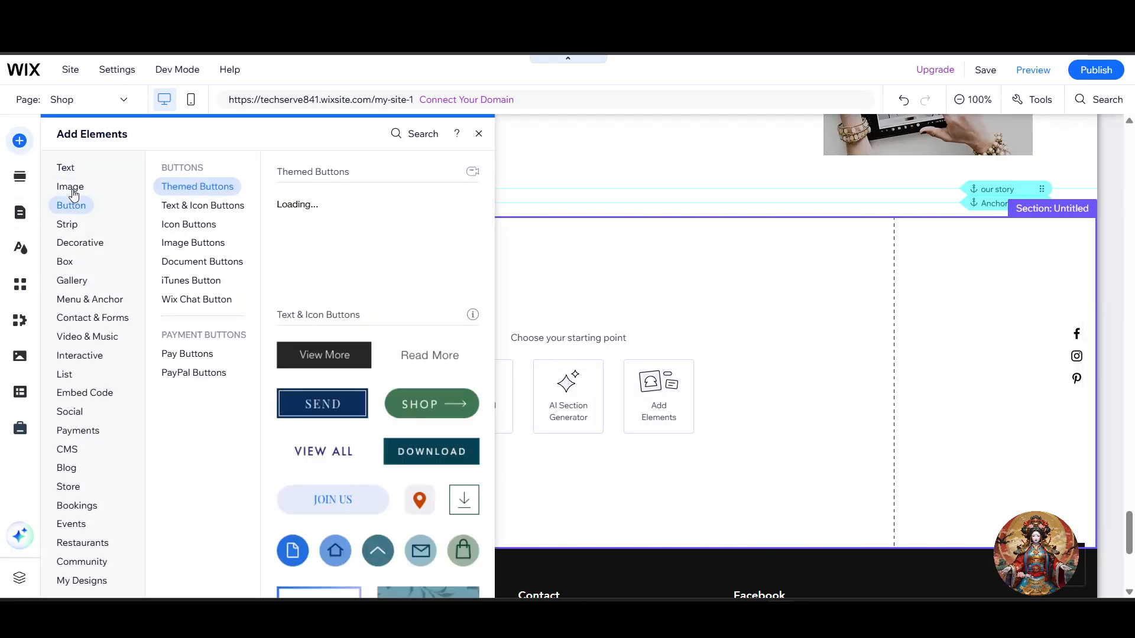
pyautogui.click(71, 188)
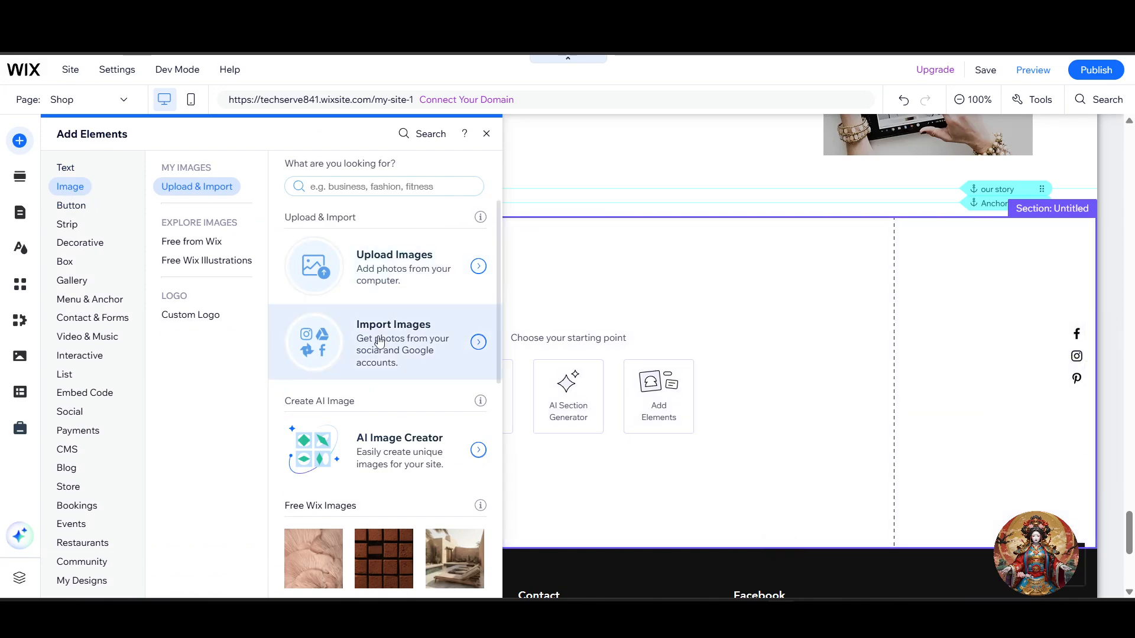
pyautogui.scroll(-2, 439, 282)
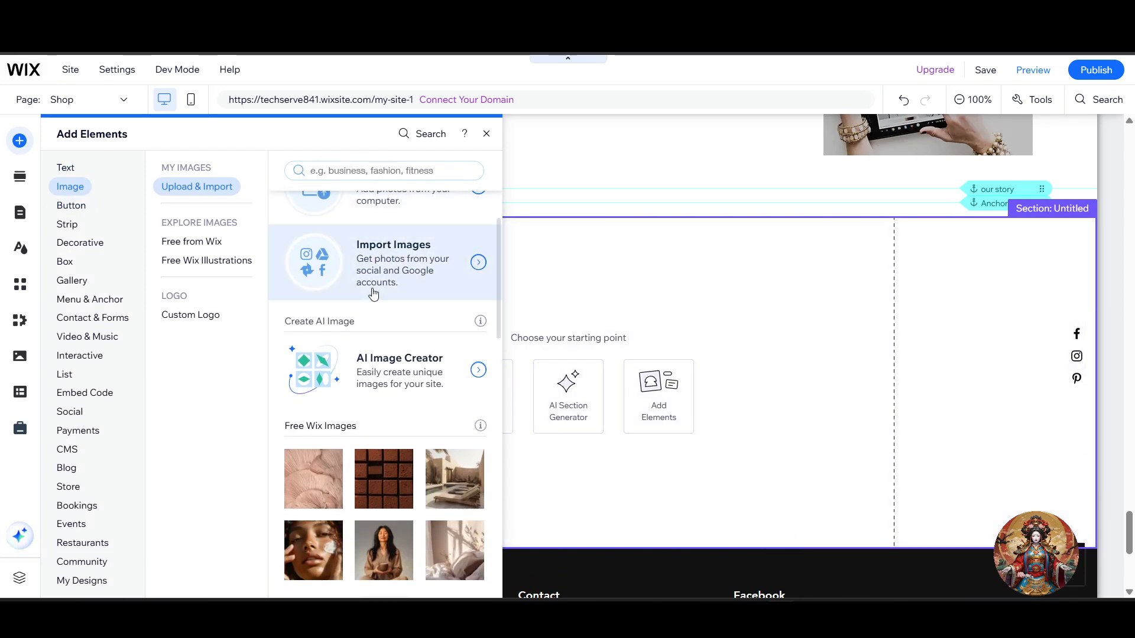
pyautogui.scroll(2, 373, 294)
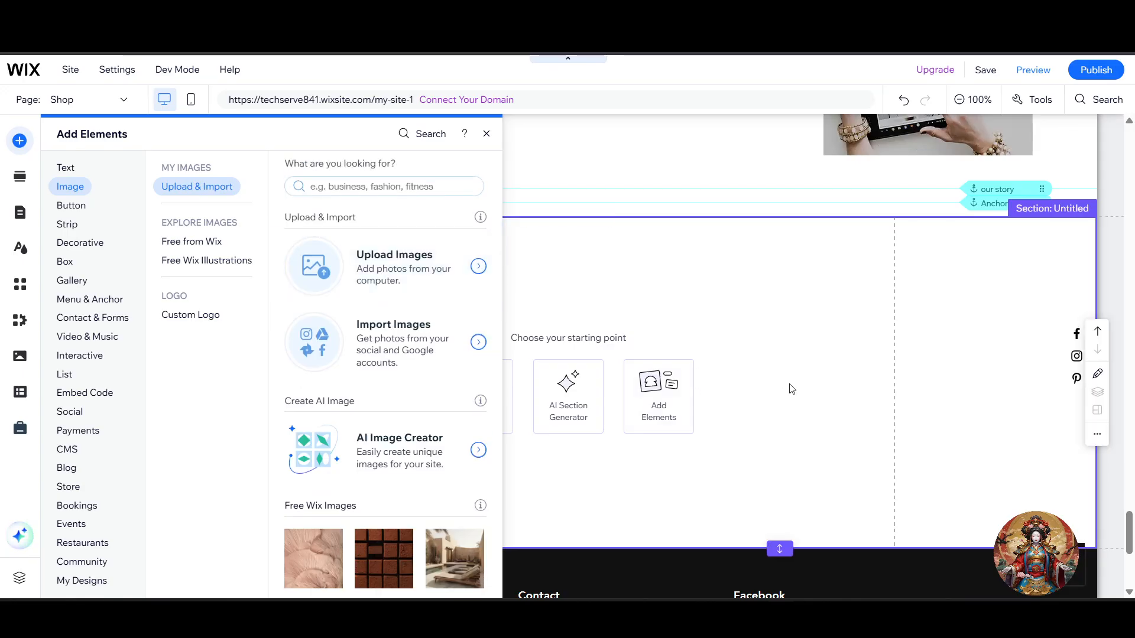
# - Look over the image upload sources, including the Wix account files, and close the media chooser without adding a file
pyautogui.click(299, 288)
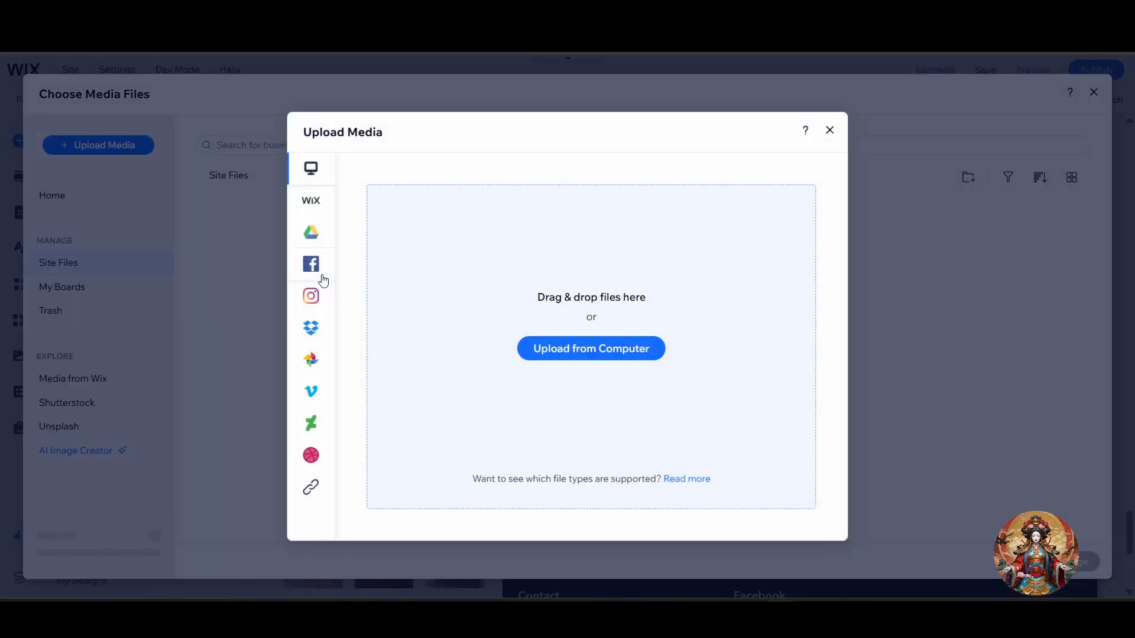
pyautogui.click(310, 264)
pyautogui.click(308, 177)
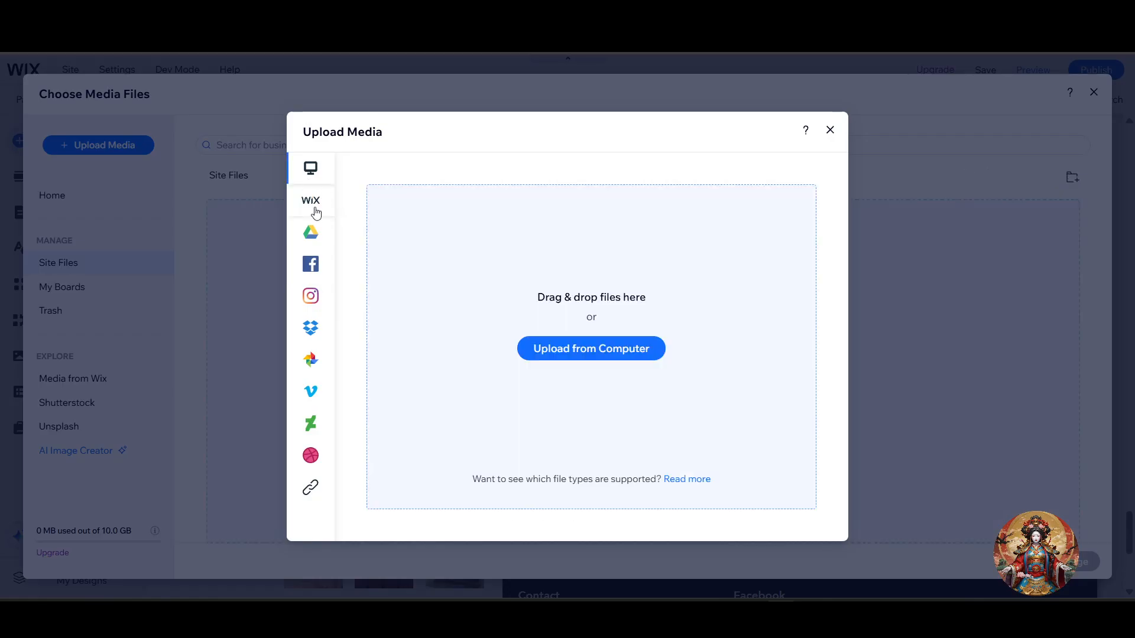
pyautogui.click(311, 200)
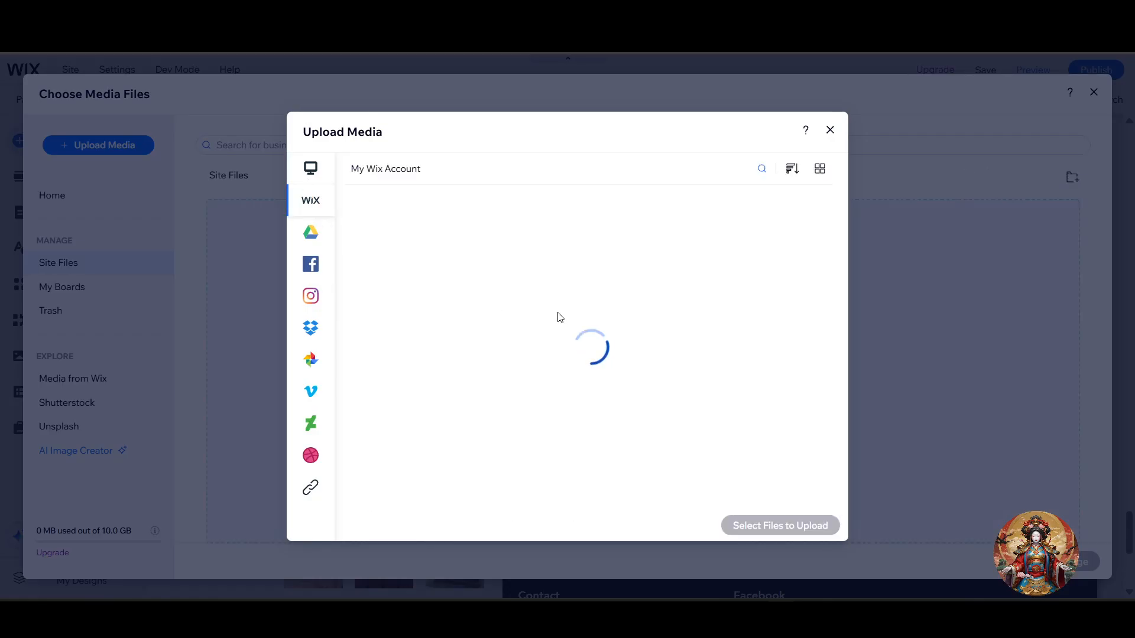
pyautogui.click(322, 176)
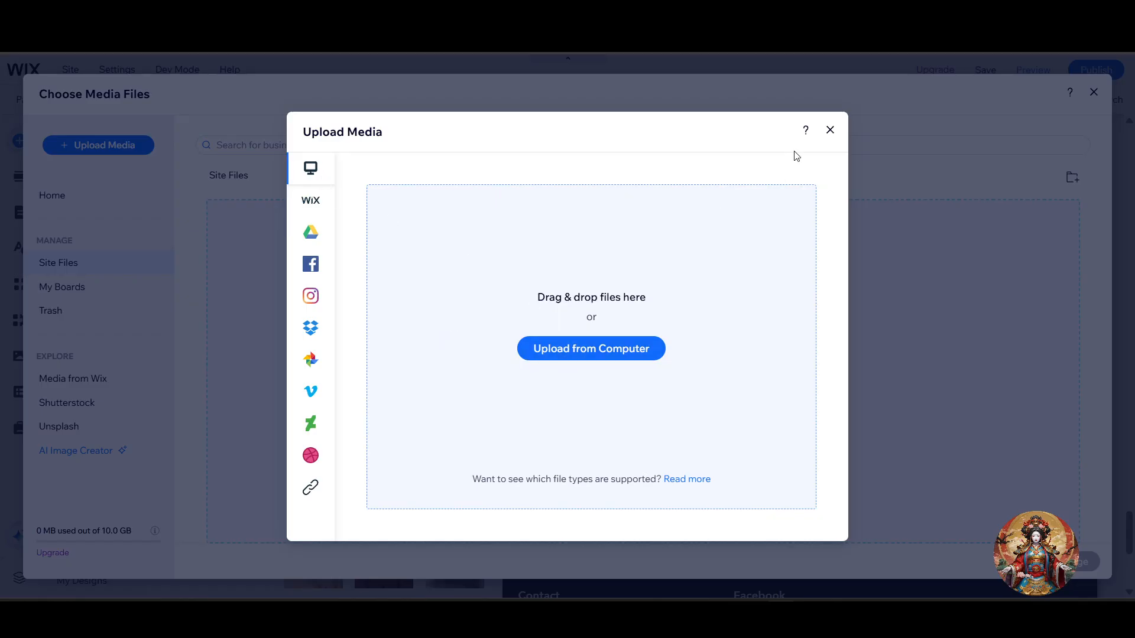
pyautogui.click(829, 131)
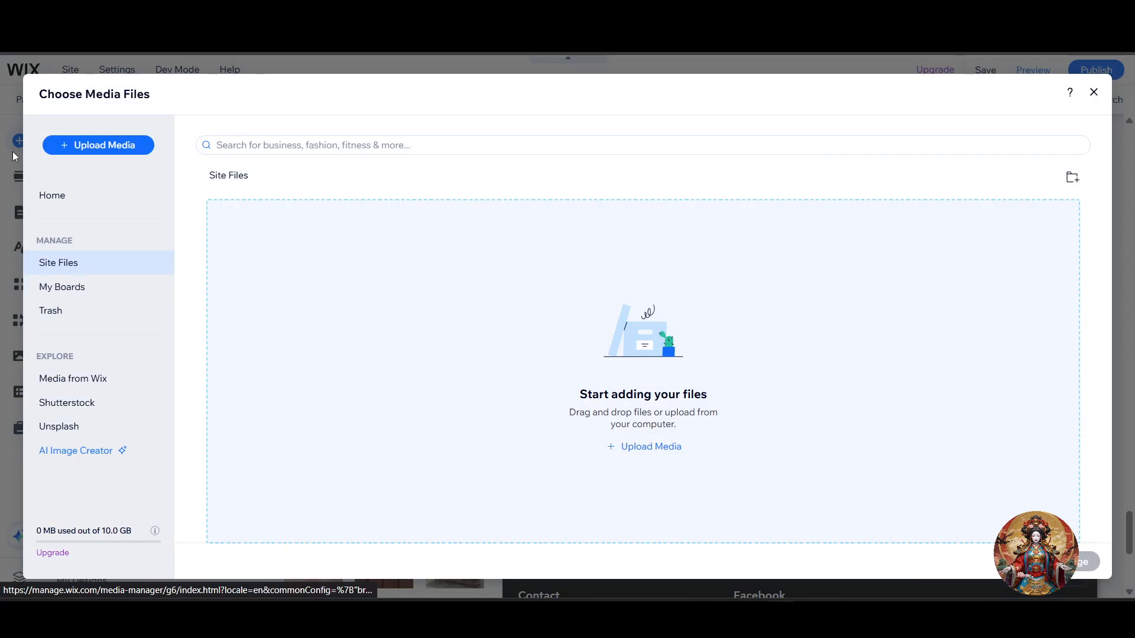
pyautogui.click(1094, 93)
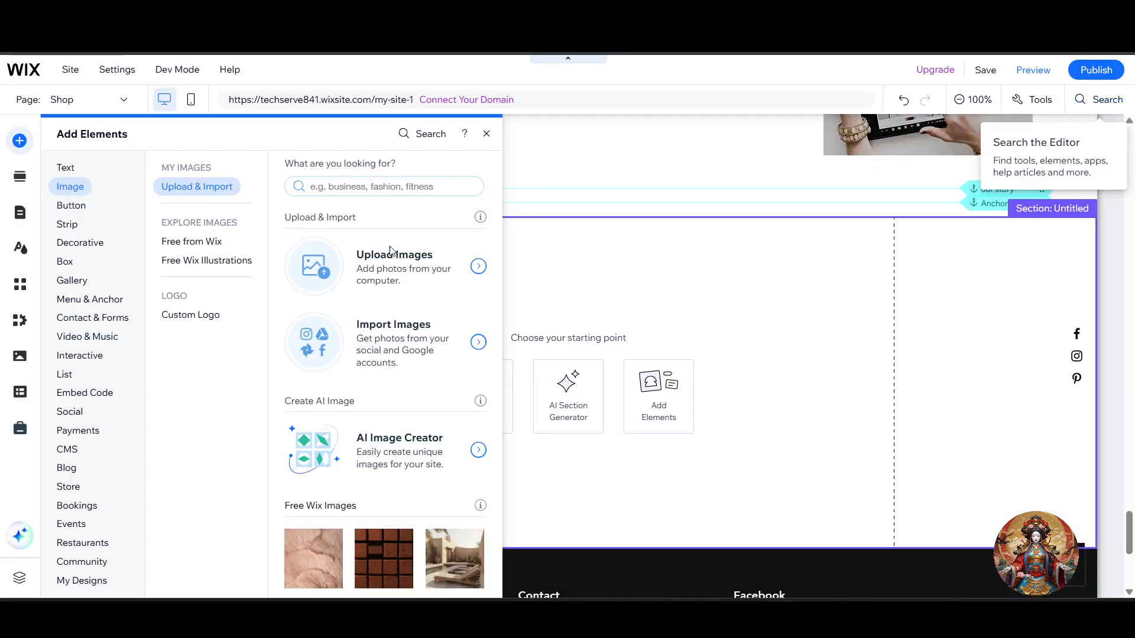
# - Place the free Wix image of the desert patio with pool loungers in the middle of the blank section
pyautogui.click(218, 261)
pyautogui.click(213, 242)
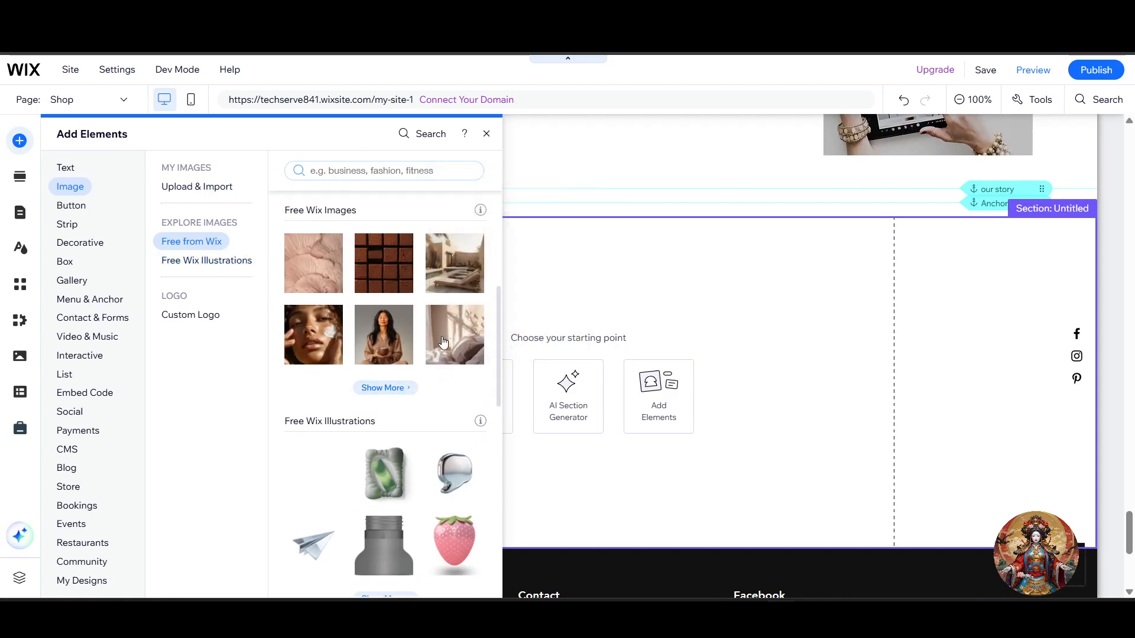
pyautogui.scroll(-5, 443, 342)
pyautogui.scroll(8, 431, 360)
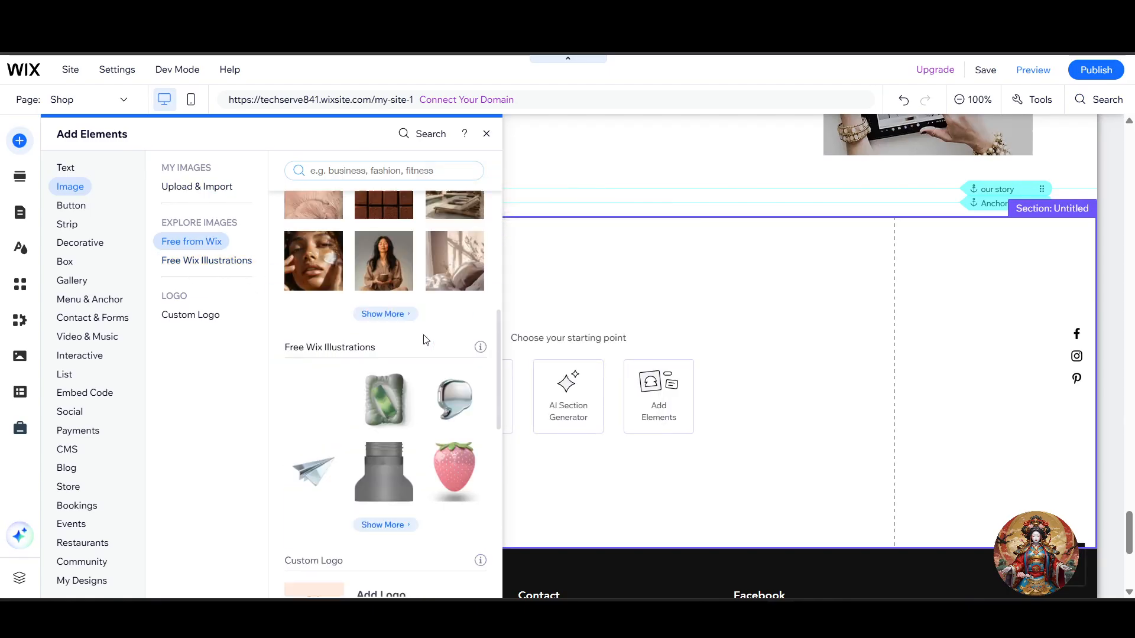
pyautogui.click(396, 170)
pyautogui.moveTo(456, 426); pyautogui.dragTo(566, 412)
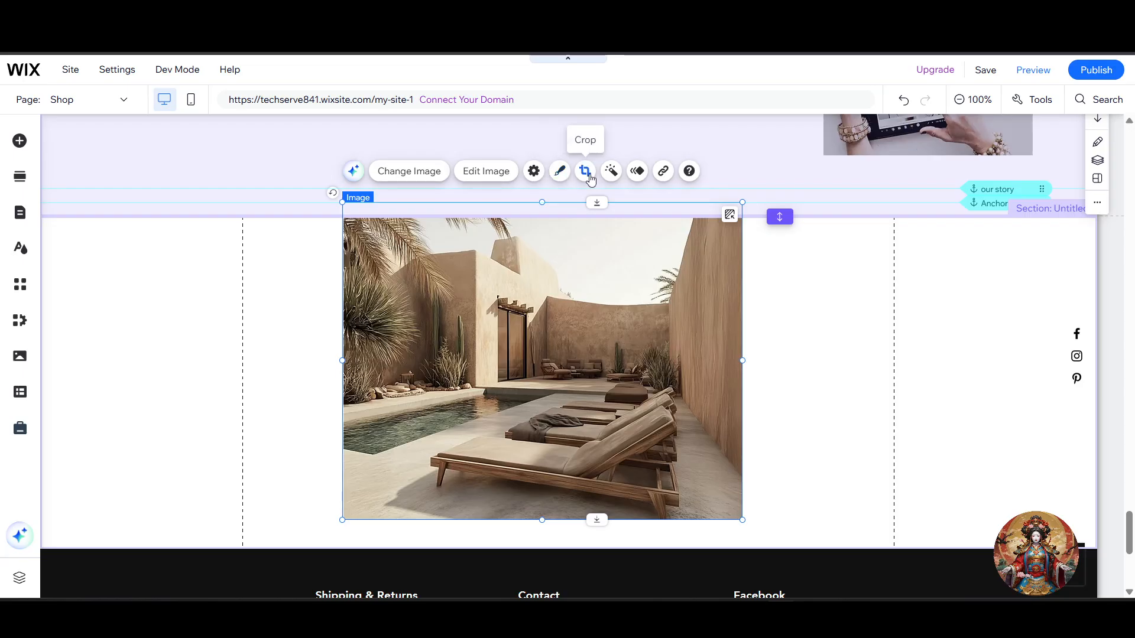
# - Apply the Blur entrance animation to the patio image and view its customization settings
pyautogui.click(639, 172)
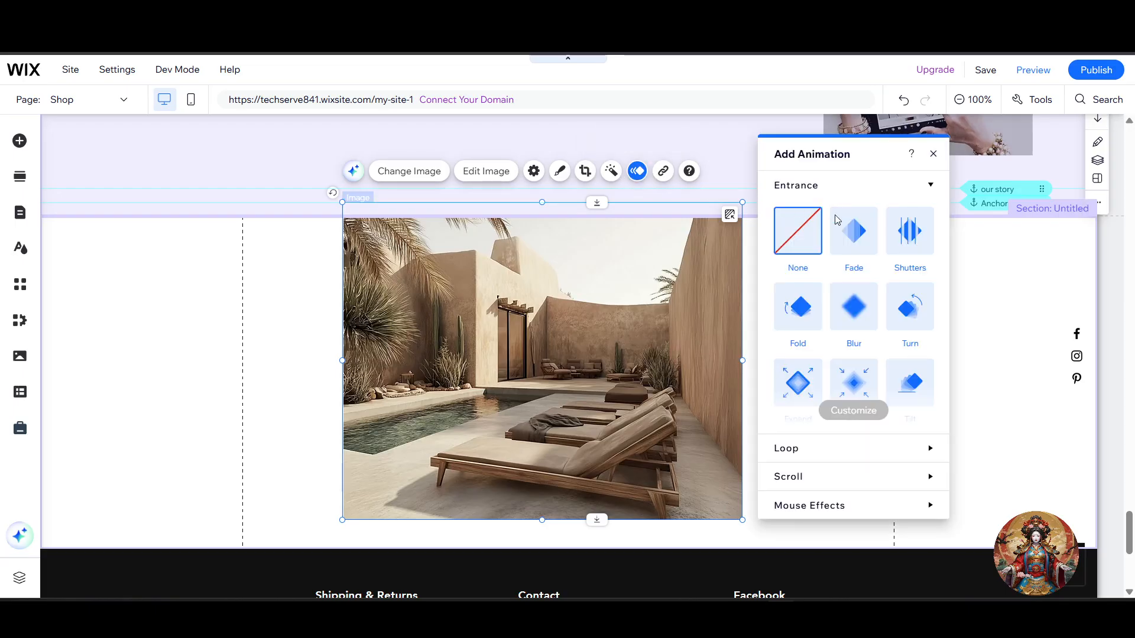
pyautogui.scroll(-3, 854, 307)
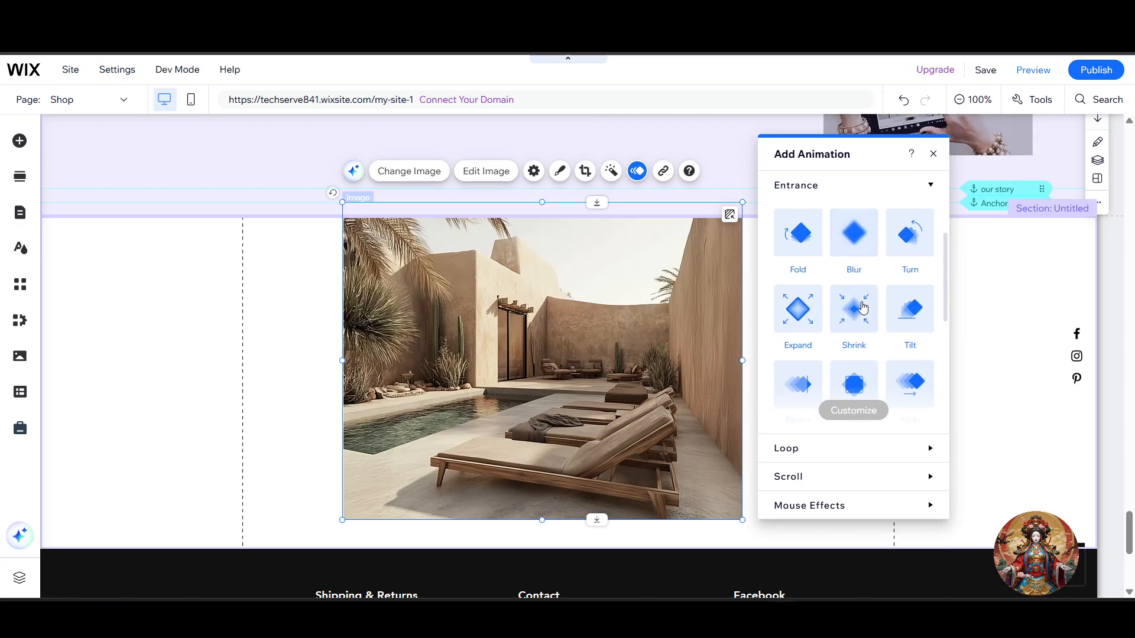
pyautogui.scroll(3, 851, 284)
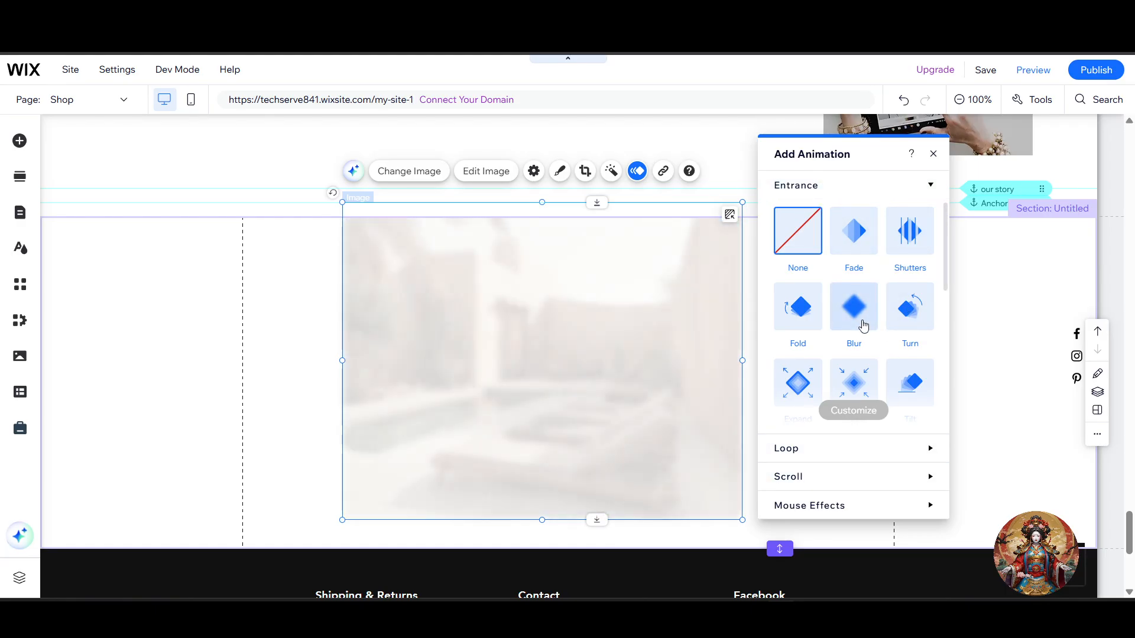
pyautogui.click(862, 324)
pyautogui.click(867, 413)
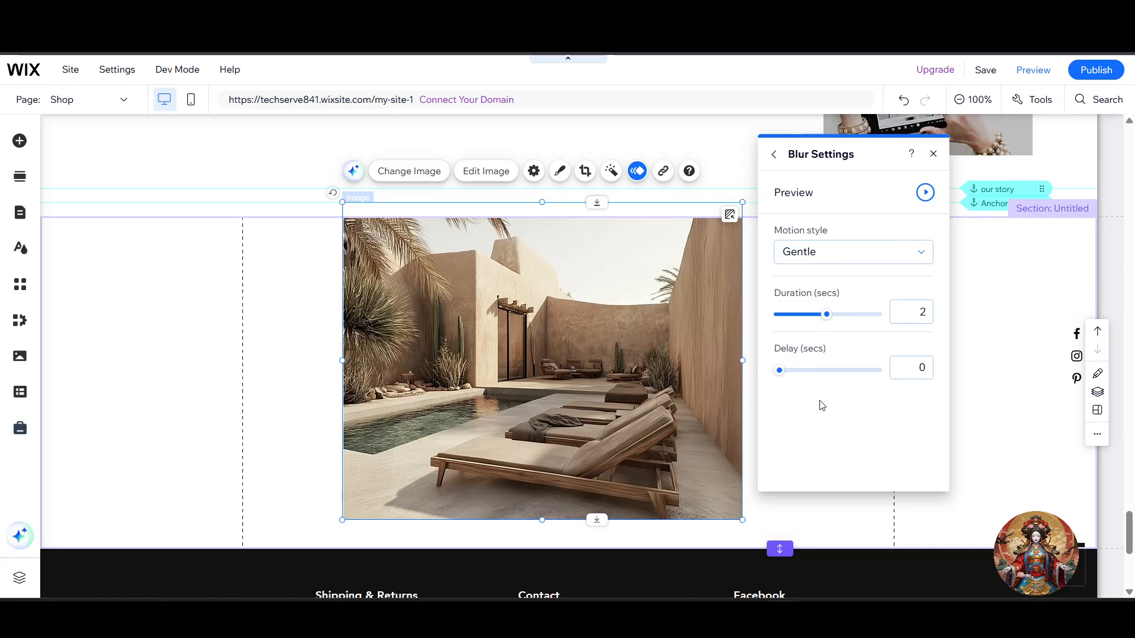
pyautogui.click(775, 155)
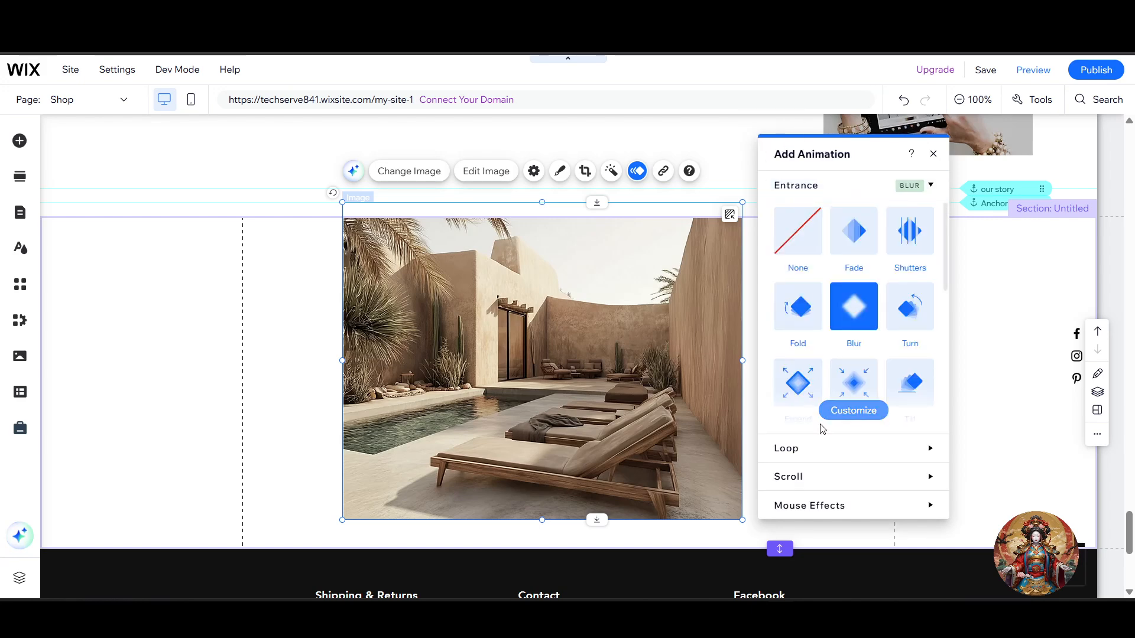
# - Review the Loop and Scroll animation options for the patio image
pyautogui.click(863, 449)
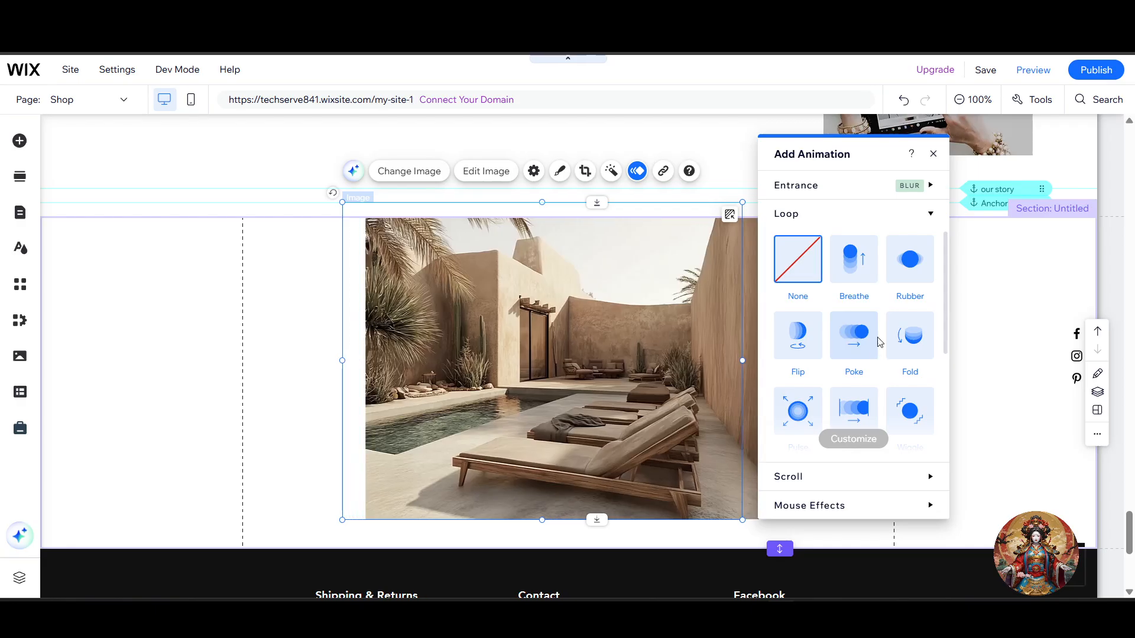
pyautogui.scroll(-1, 910, 366)
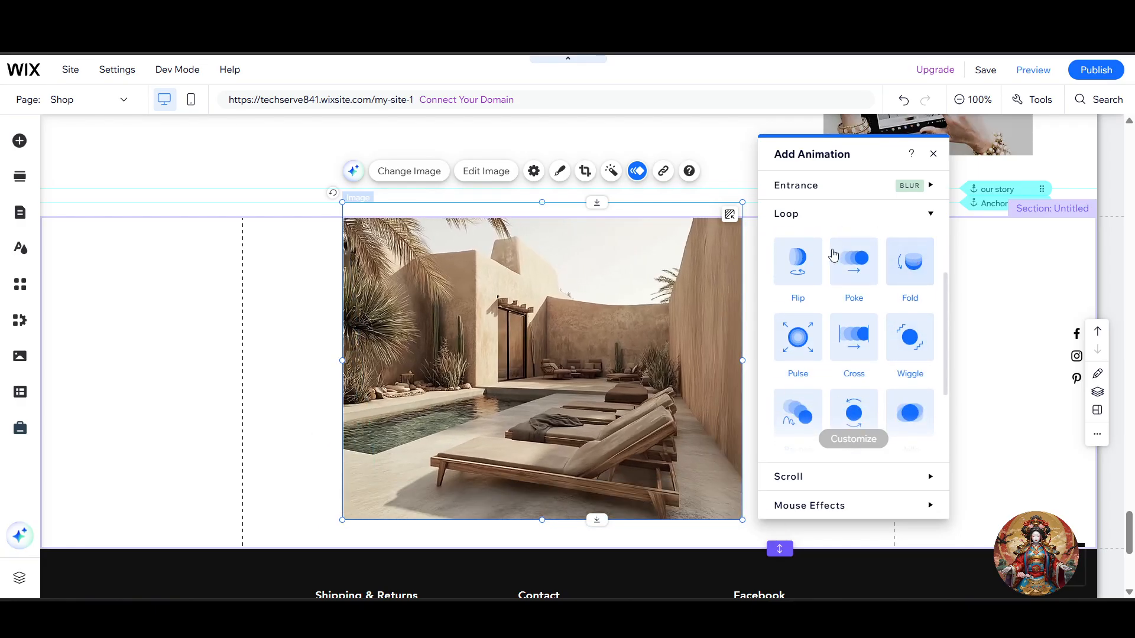
pyautogui.click(850, 218)
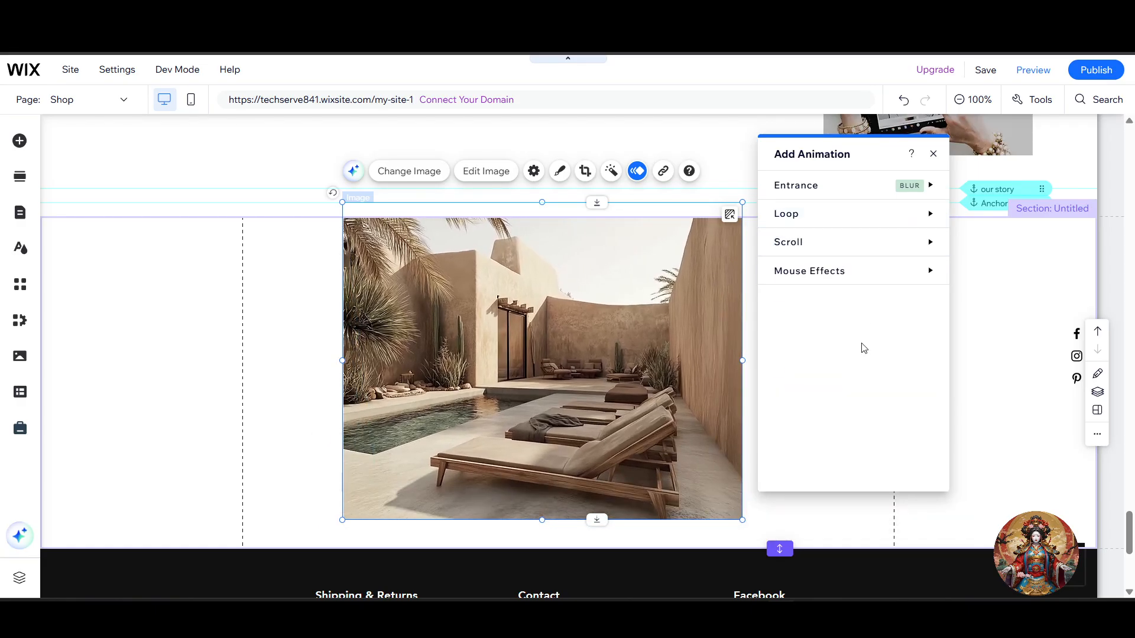
pyautogui.click(839, 251)
pyautogui.click(841, 253)
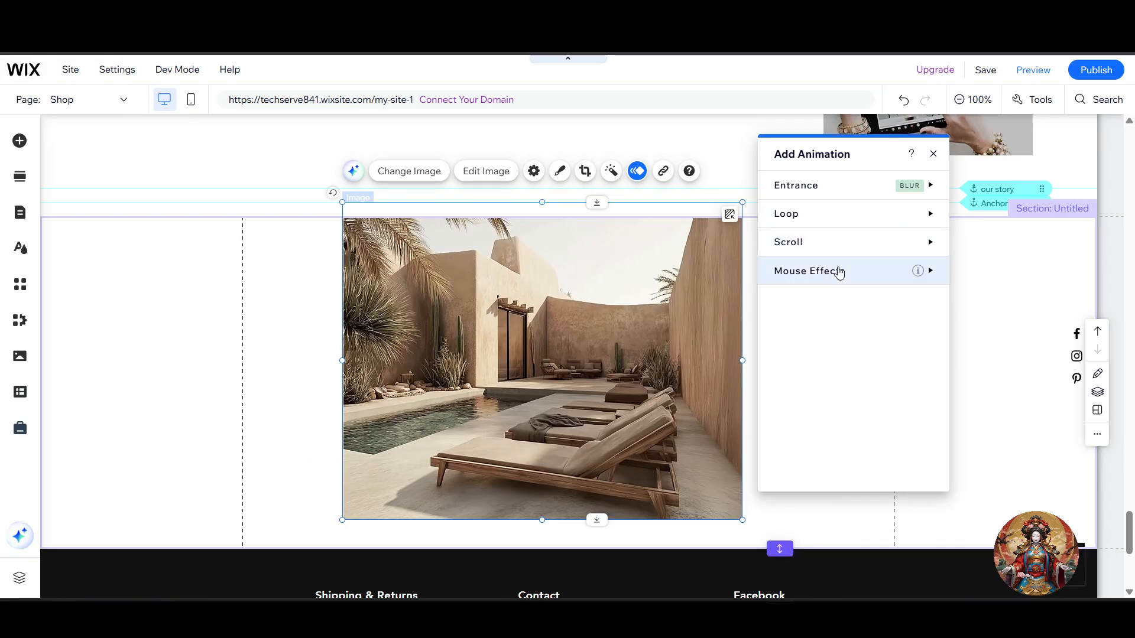
# - Apply the Parallax scroll animation to the desert patio image
pyautogui.click(842, 247)
pyautogui.scroll(-1, 863, 421)
pyautogui.scroll(-1, 863, 421)
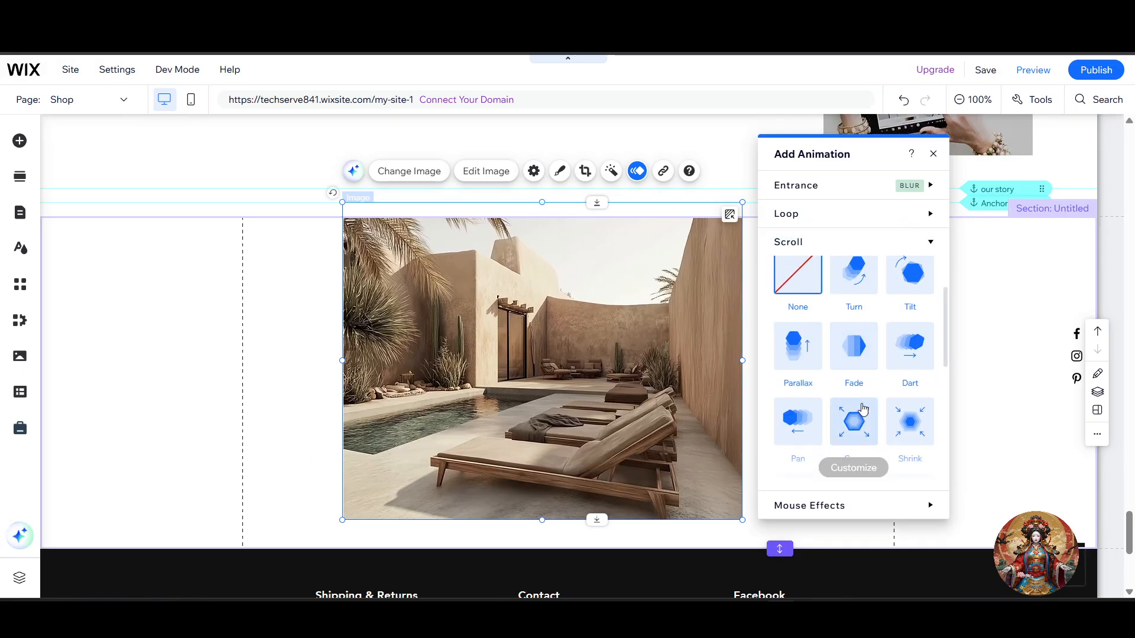
pyautogui.scroll(1, 853, 418)
pyautogui.scroll(-1, 853, 418)
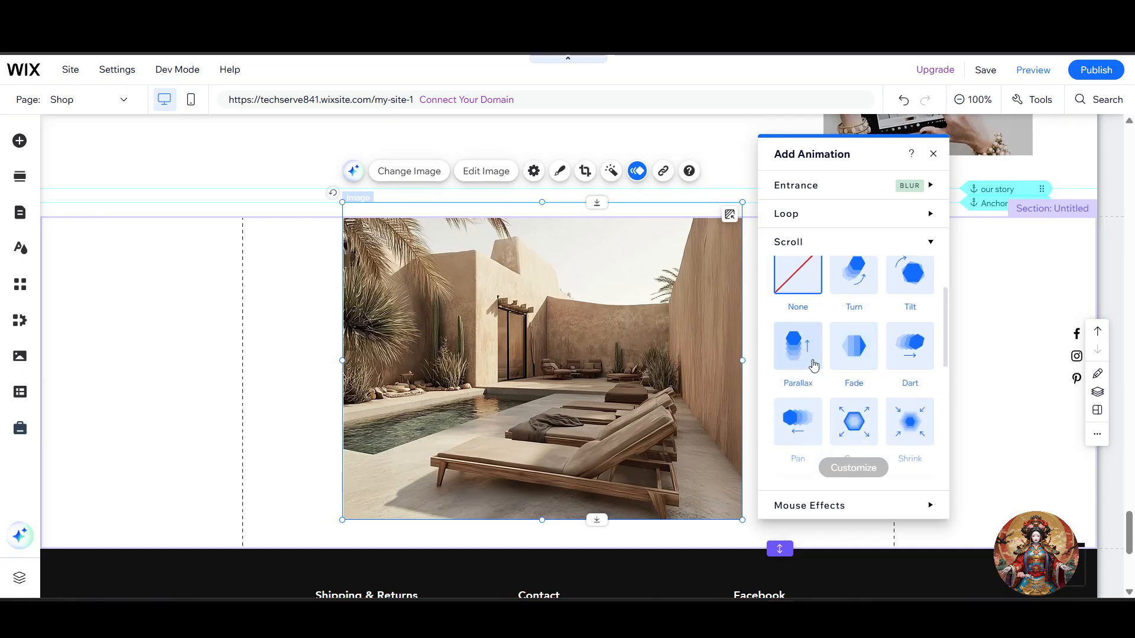
pyautogui.scroll(-1, 803, 343)
pyautogui.click(802, 292)
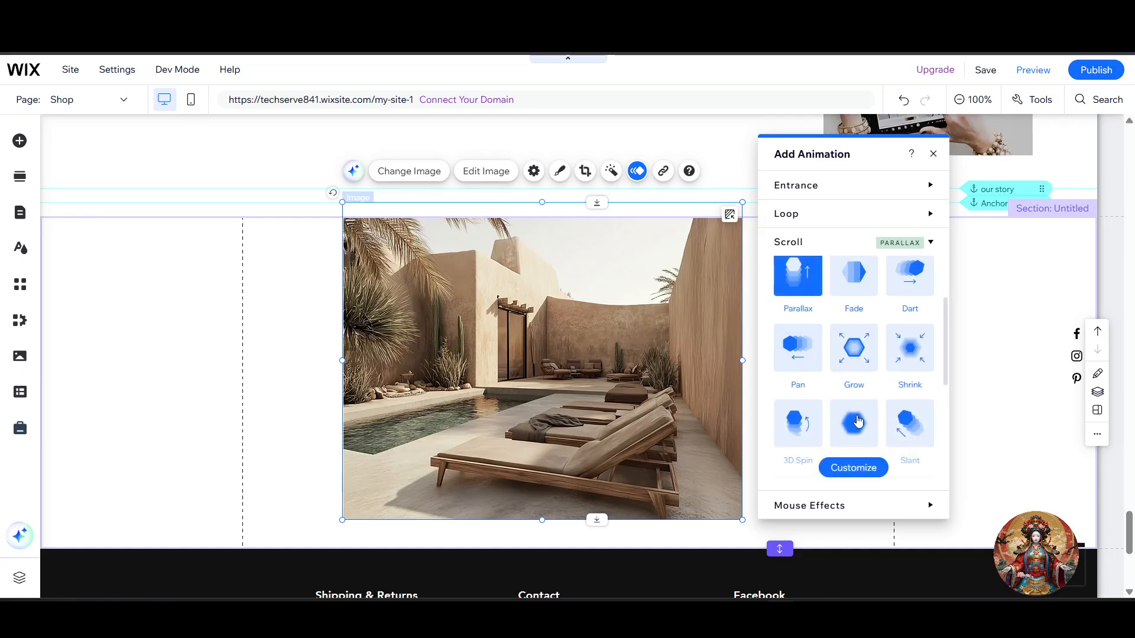
pyautogui.scroll(-2, 863, 468)
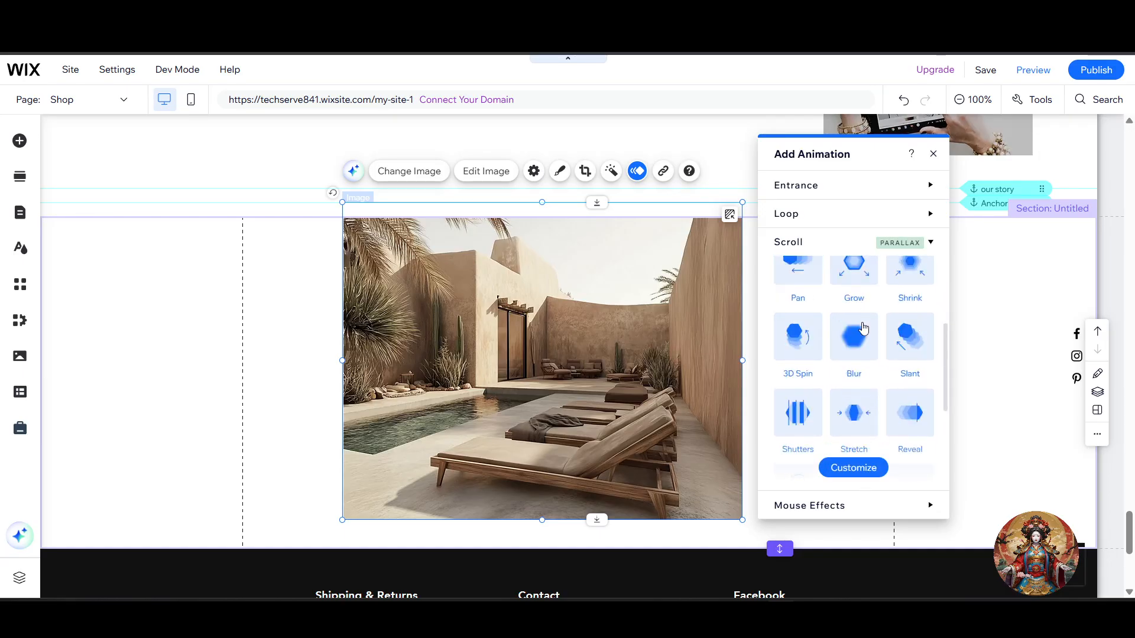
# - Open the patio image's Parallax settings and try the preview-on-scroll option
pyautogui.click(855, 470)
pyautogui.moveTo(839, 261)
pyautogui.mouseDown()
pyautogui.moveTo(877, 256)
pyautogui.moveTo(856, 255)
pyautogui.mouseUp()
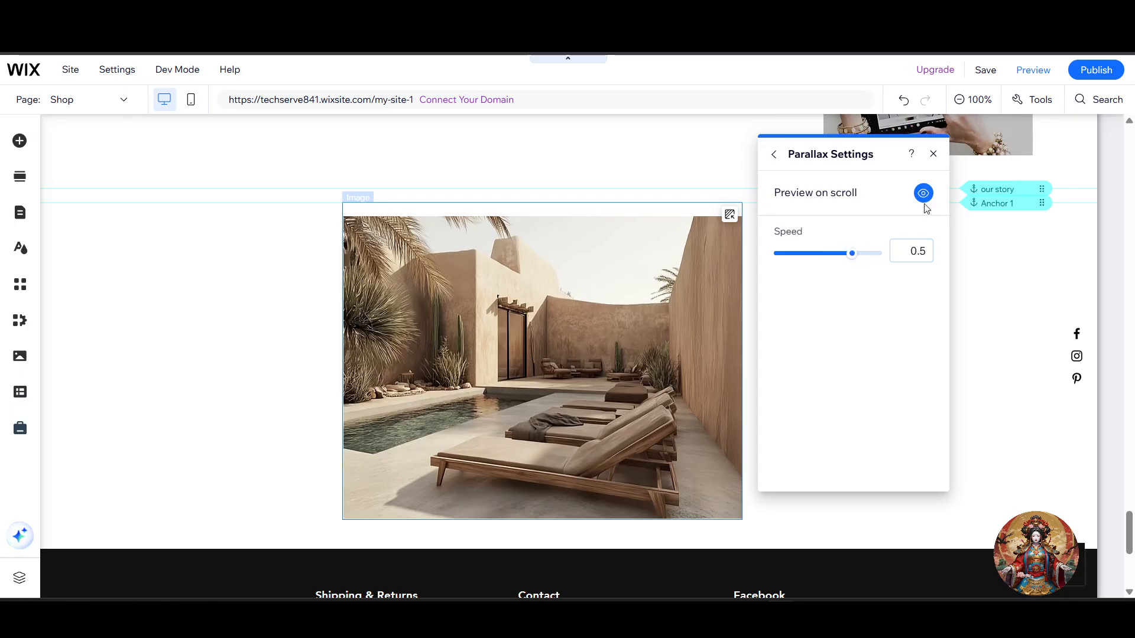
pyautogui.click(923, 194)
pyautogui.click(923, 193)
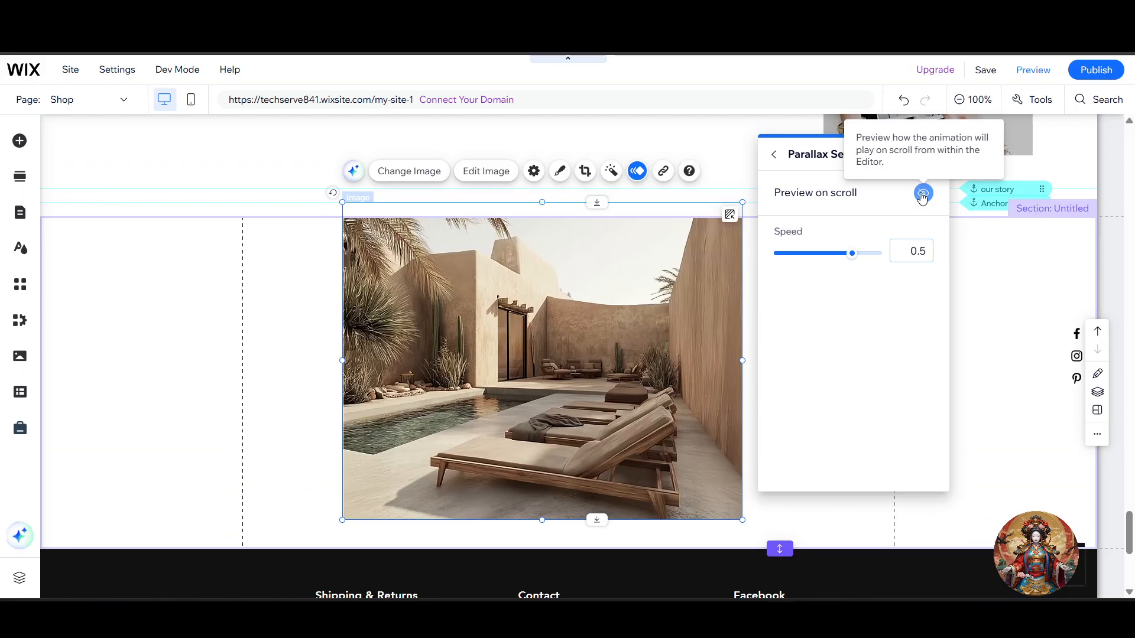
# - Set the patio image's Parallax speed to -0.6 and preview the effect on scroll before closing the animation settings
pyautogui.moveTo(590, 349); pyautogui.dragTo(594, 353)
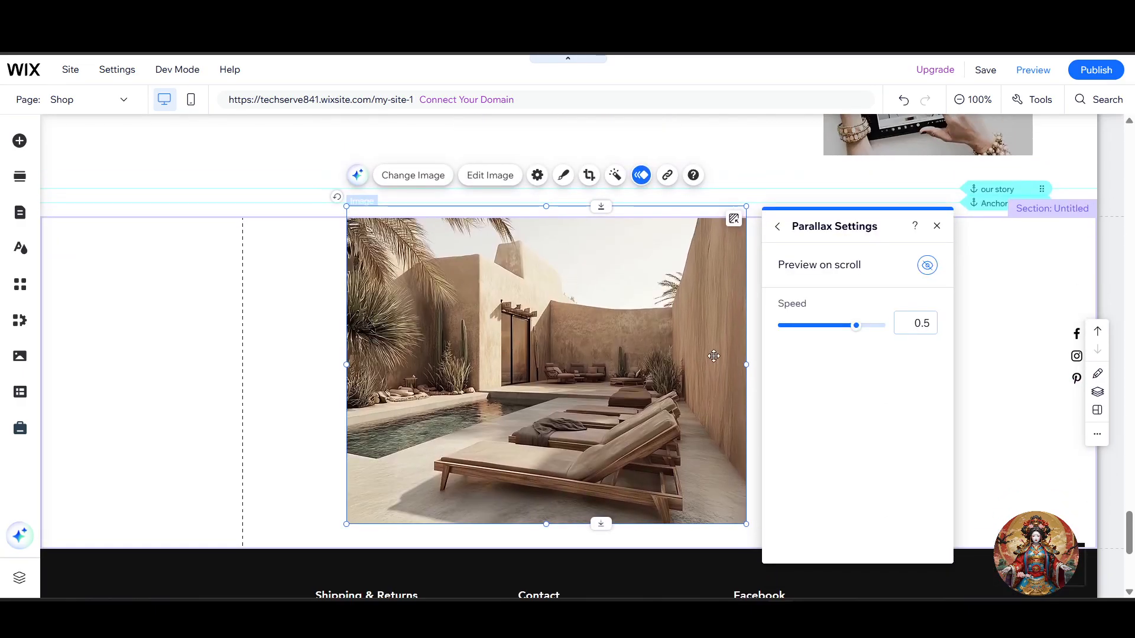
pyautogui.moveTo(851, 319); pyautogui.dragTo(907, 330)
pyautogui.click(801, 326)
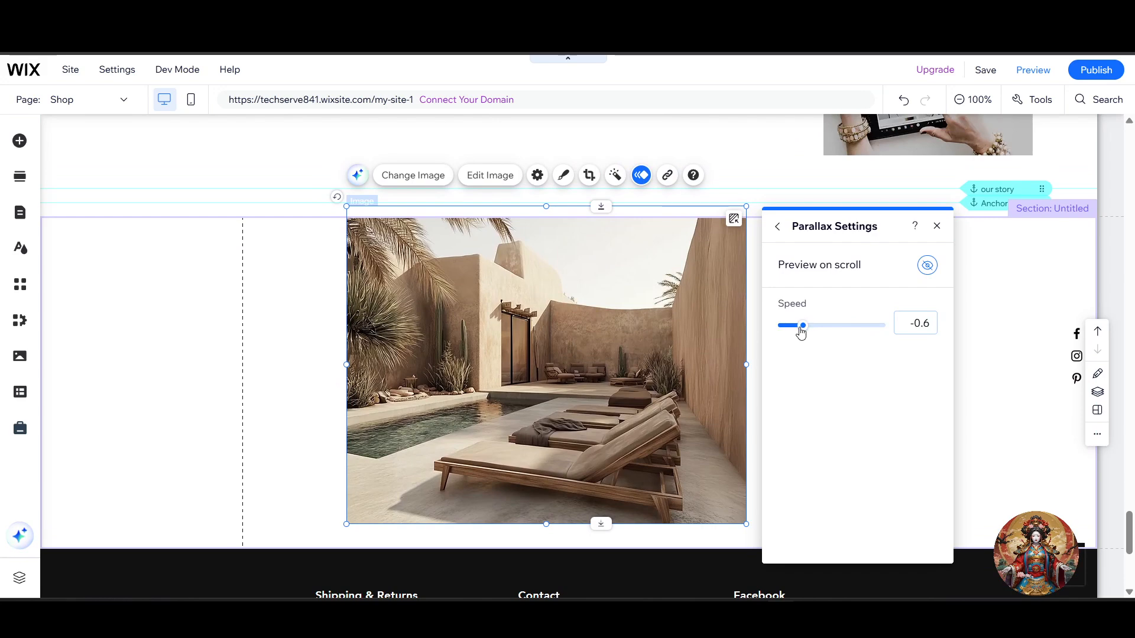
pyautogui.click(927, 265)
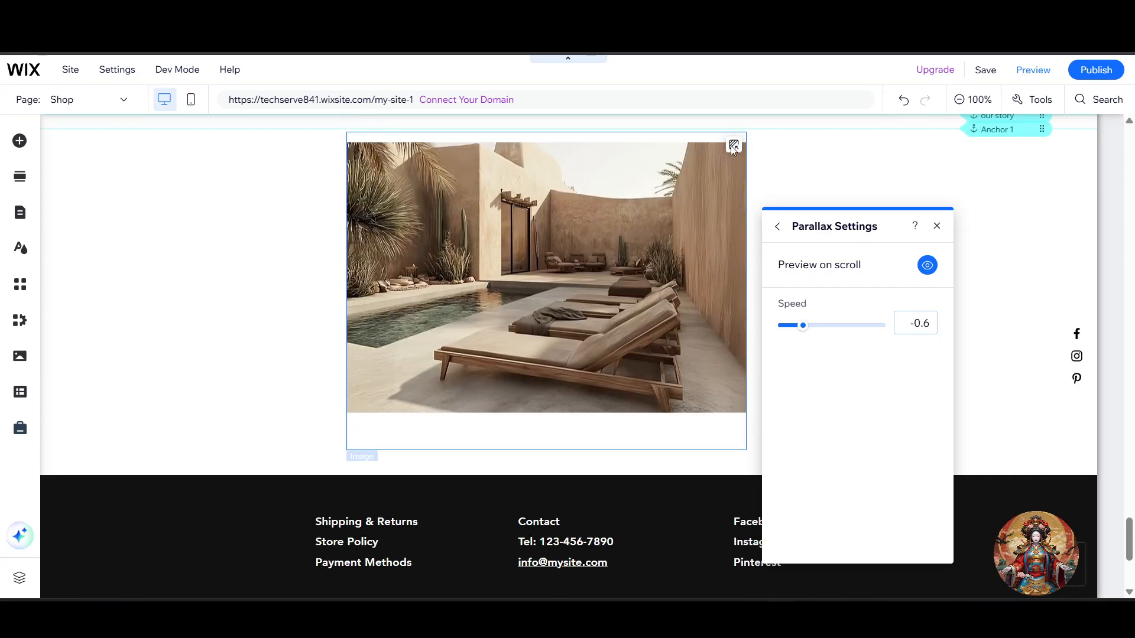
pyautogui.click(777, 226)
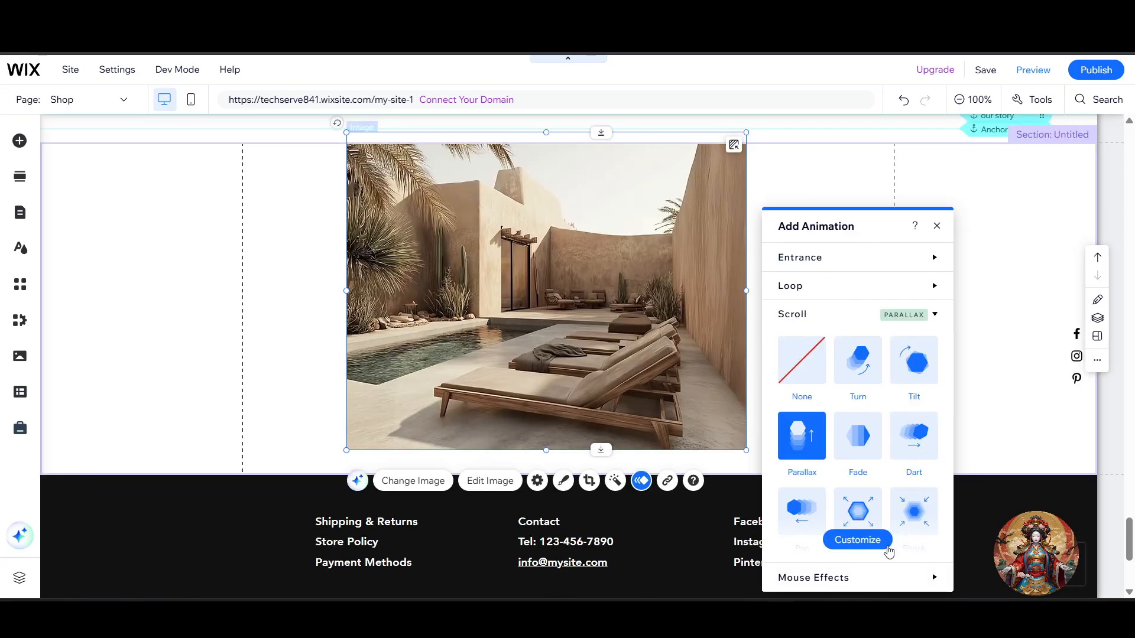
pyautogui.click(991, 343)
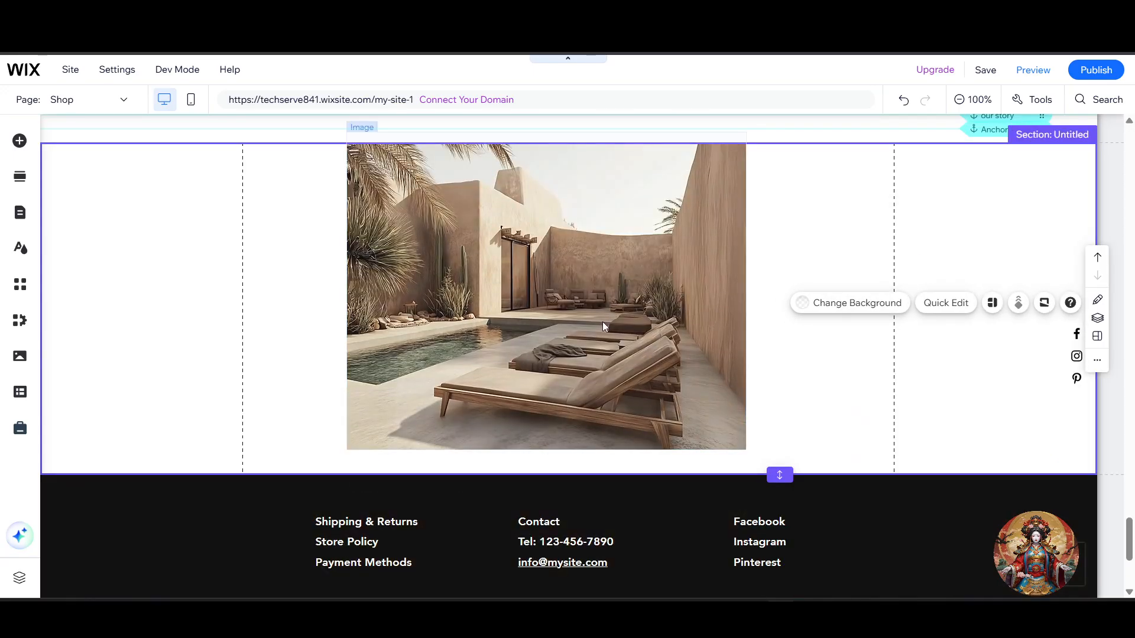
# - Save the site and dismiss the publishing suggestion
pyautogui.scroll(1, 603, 325)
pyautogui.click(985, 70)
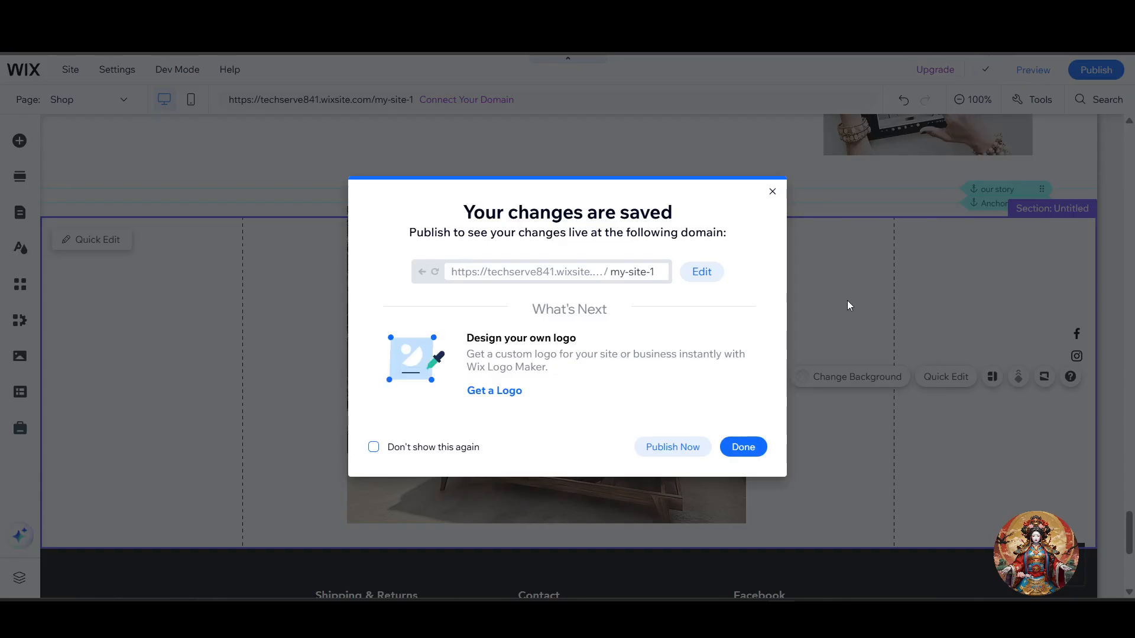
pyautogui.click(772, 192)
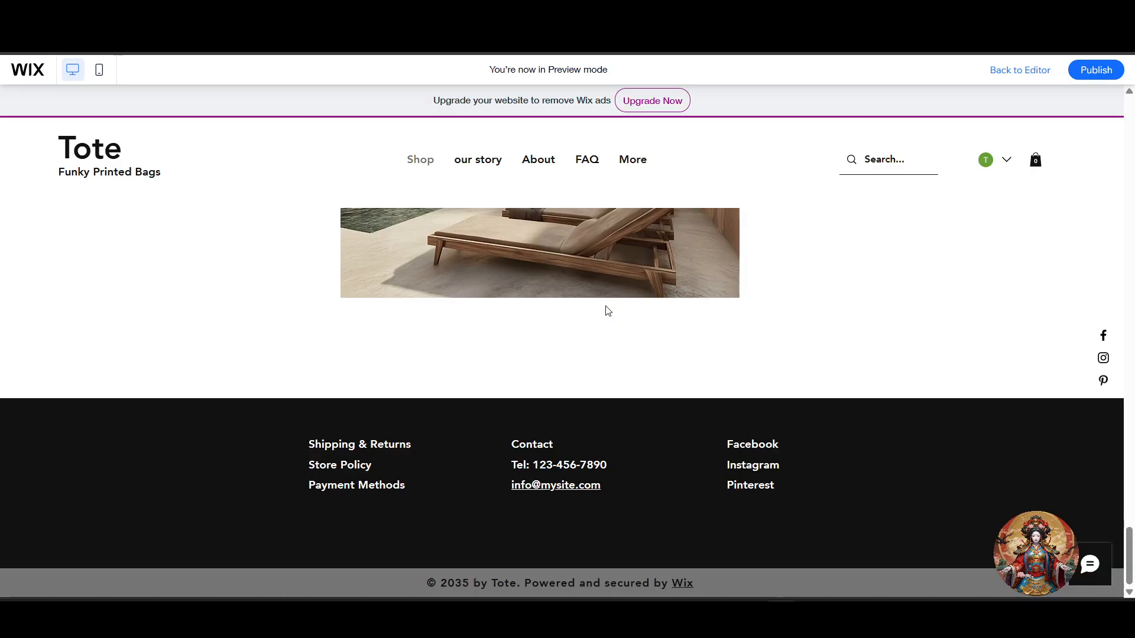
# - Examine the patio image's parallax movement while scrolling the Shop page in preview mode, and return to the editor
pyautogui.scroll(5, 605, 306)
pyautogui.scroll(3, 610, 304)
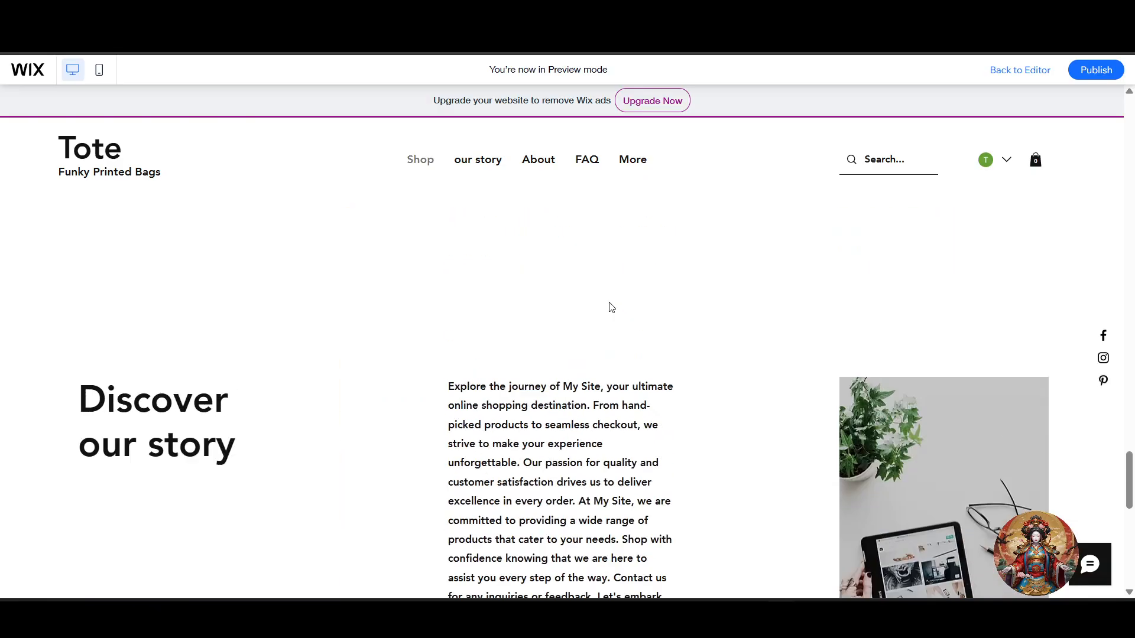
pyautogui.scroll(-10, 610, 306)
pyautogui.scroll(5, 612, 307)
pyautogui.scroll(1, 614, 305)
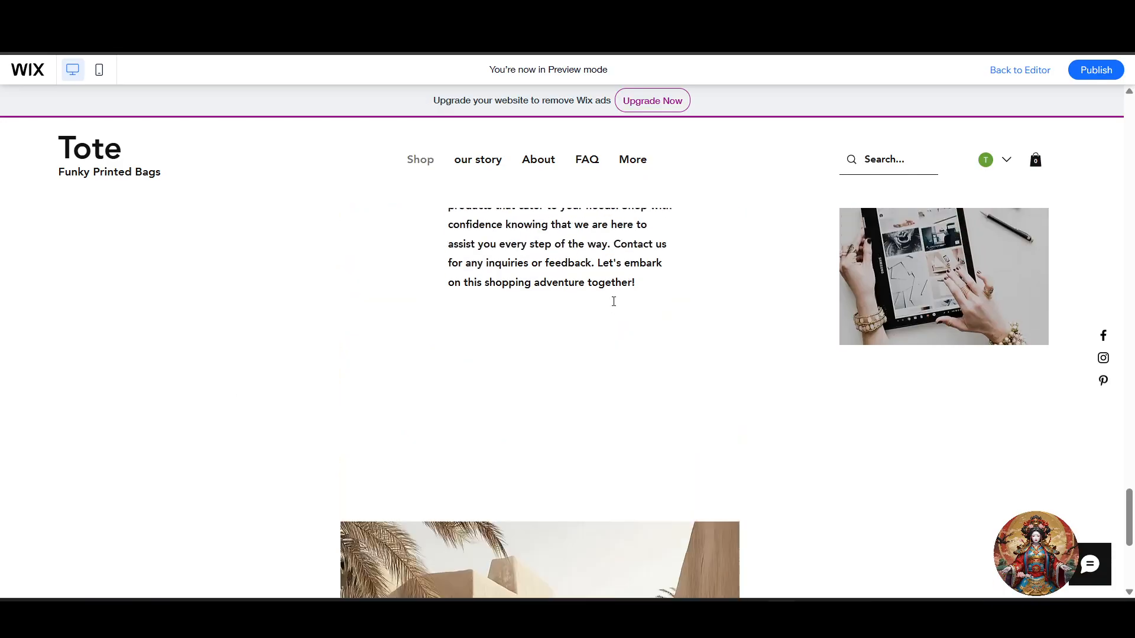
pyautogui.scroll(-9, 615, 304)
pyautogui.scroll(9, 616, 301)
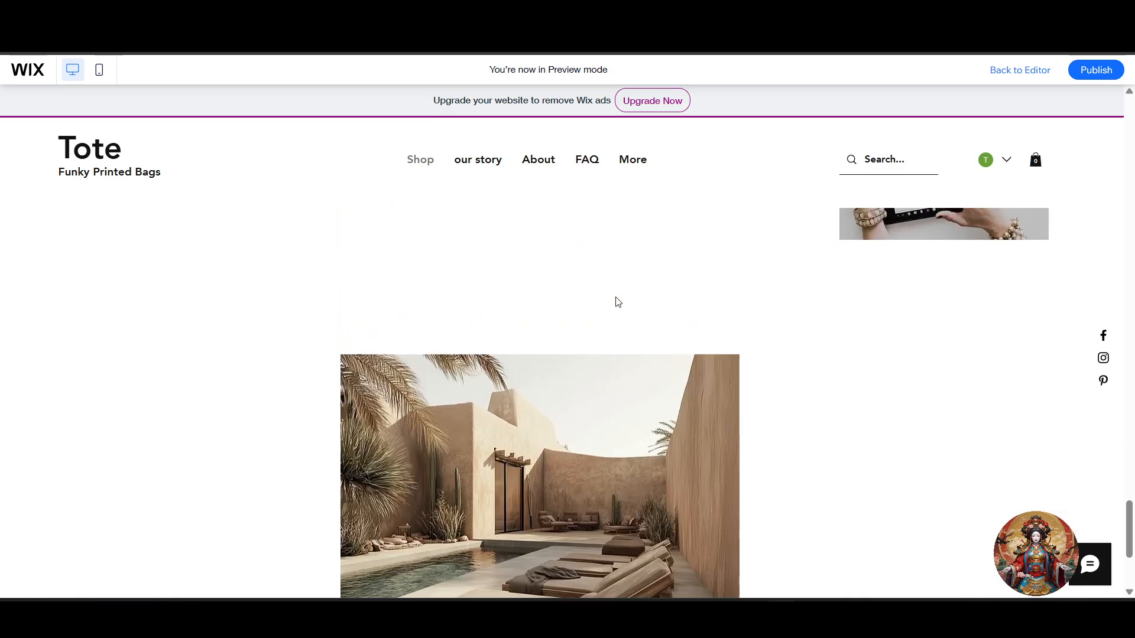
pyautogui.scroll(-10, 618, 306)
pyautogui.scroll(9, 626, 307)
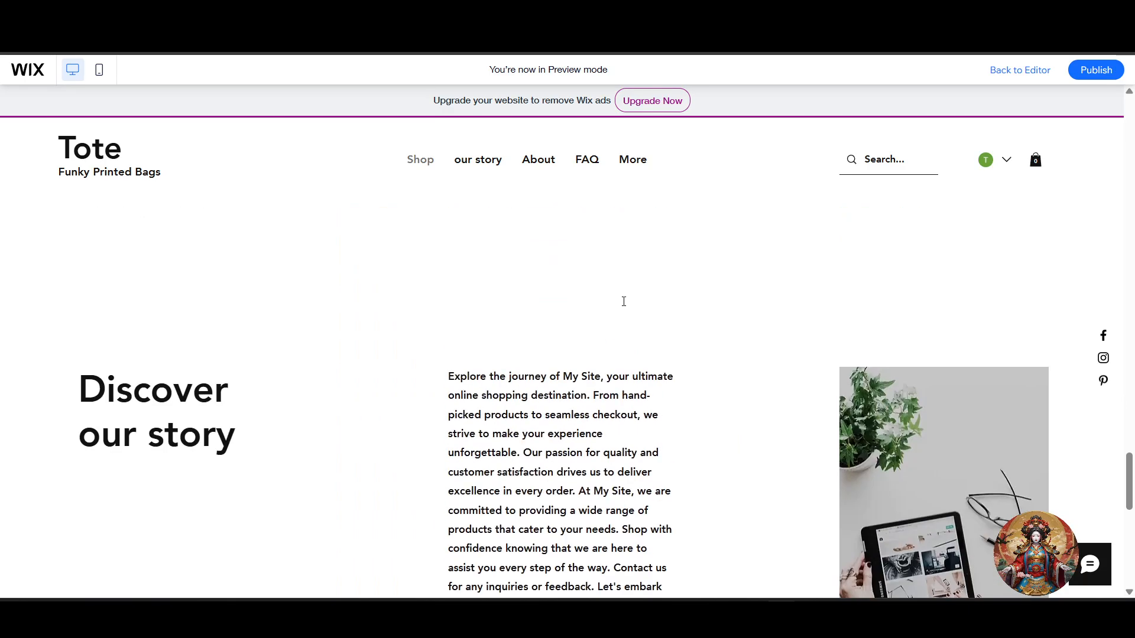
pyautogui.scroll(-8, 625, 306)
pyautogui.scroll(3, 626, 303)
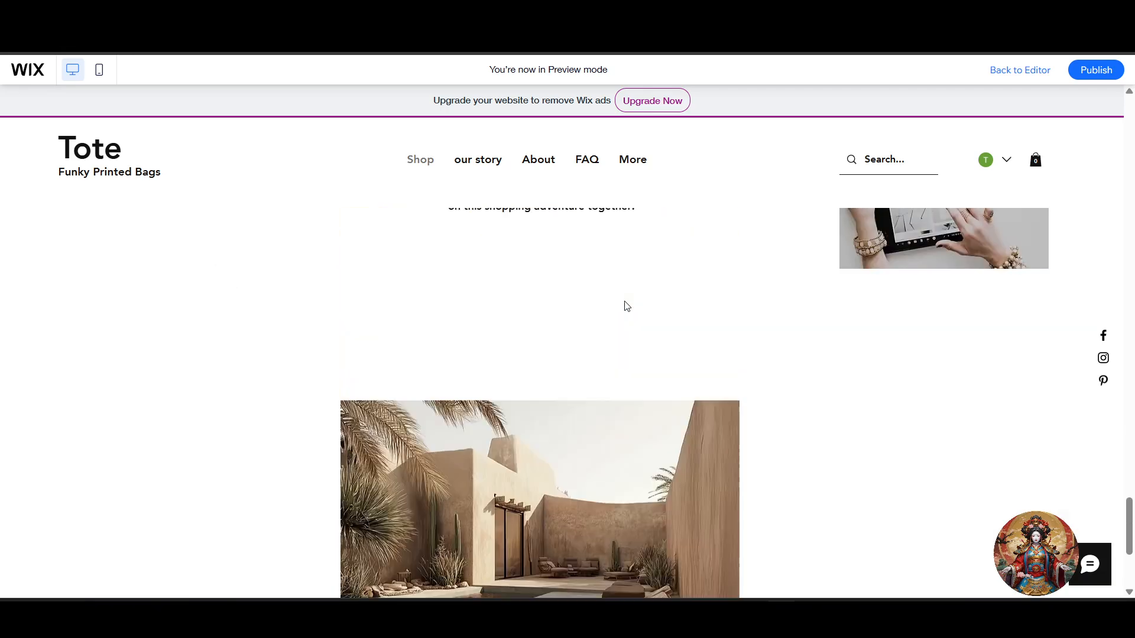
pyautogui.scroll(-5, 587, 372)
pyautogui.scroll(4, 557, 370)
pyautogui.scroll(-2, 488, 385)
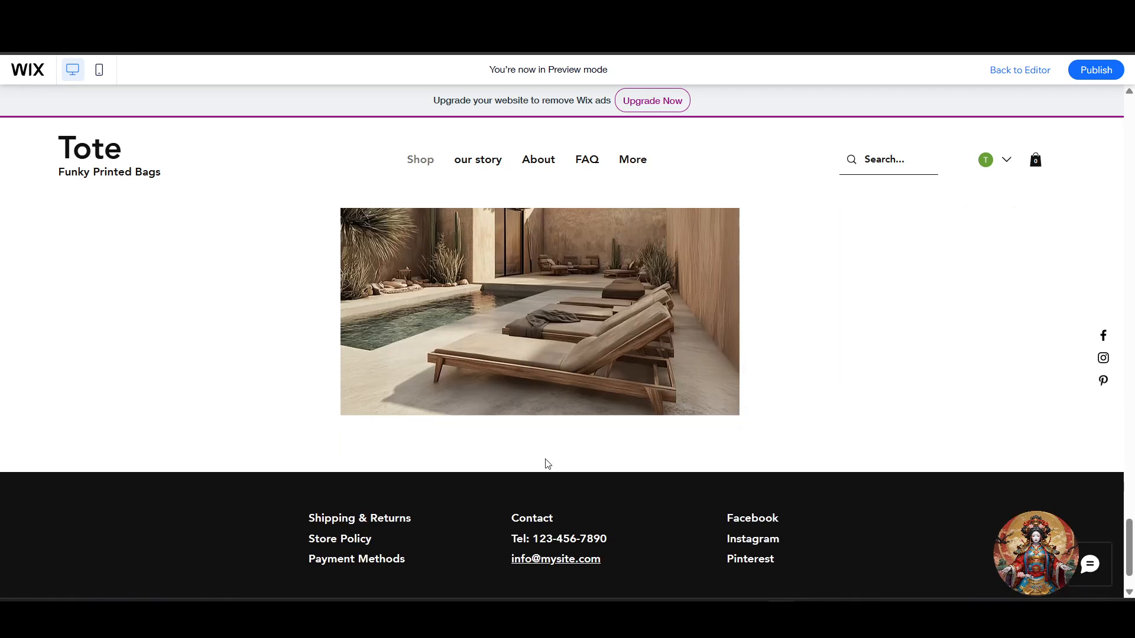
pyautogui.scroll(2, 526, 397)
pyautogui.scroll(-4, 533, 388)
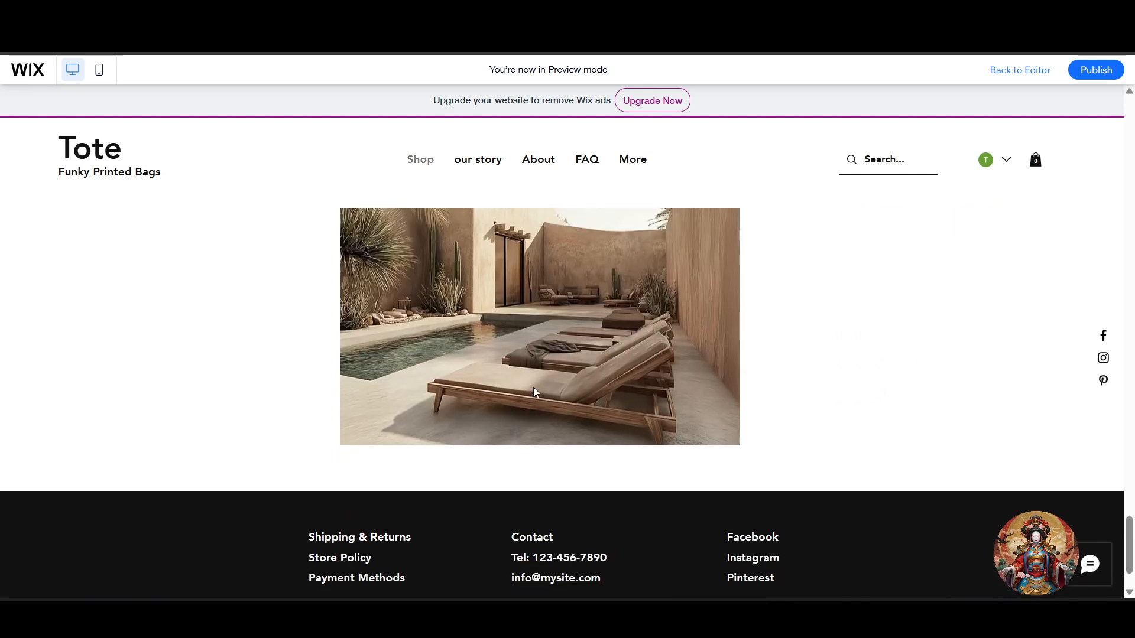
pyautogui.scroll(2, 536, 388)
pyautogui.scroll(-1, 534, 388)
pyautogui.scroll(4, 541, 391)
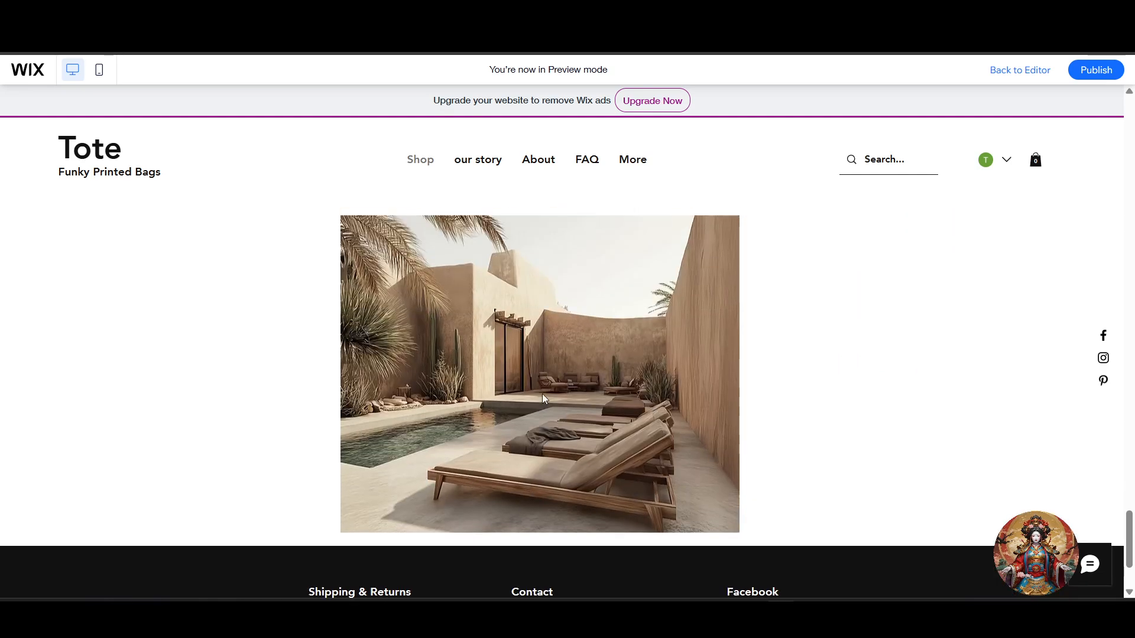
pyautogui.scroll(-2, 535, 402)
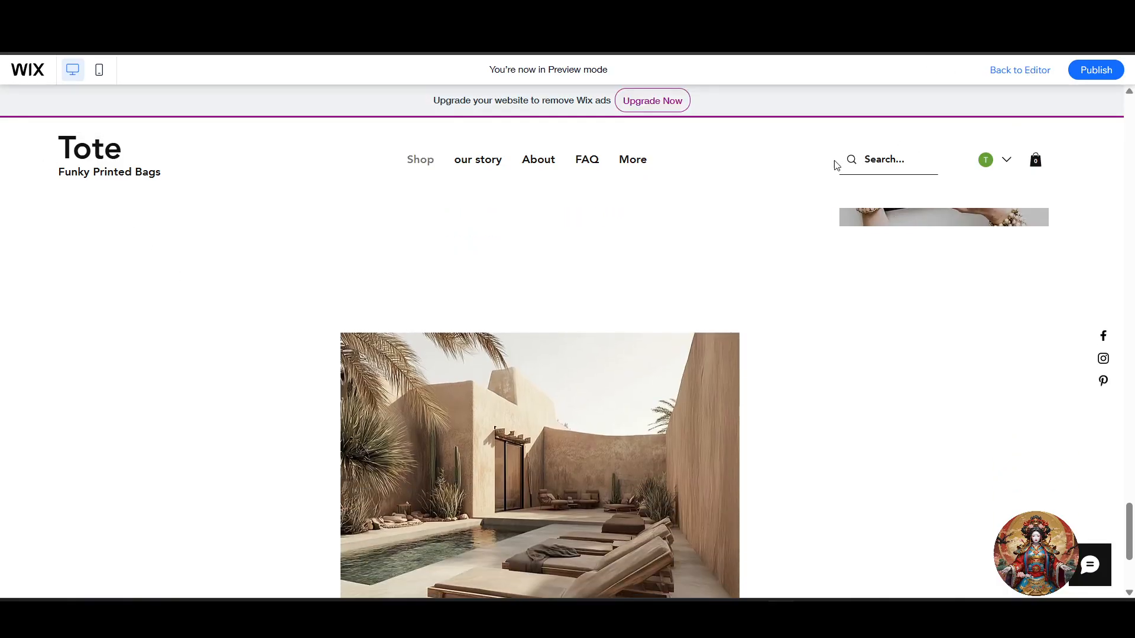
pyautogui.click(1025, 72)
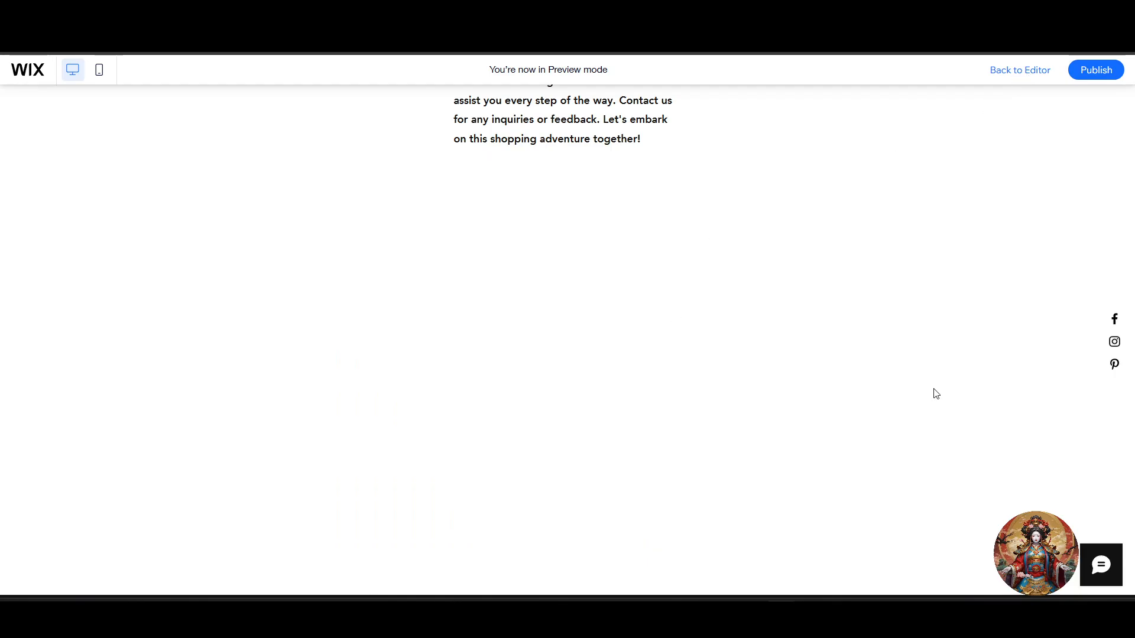
# - Add a blank section between the patio image section and the footer
pyautogui.scroll(-15, 804, 355)
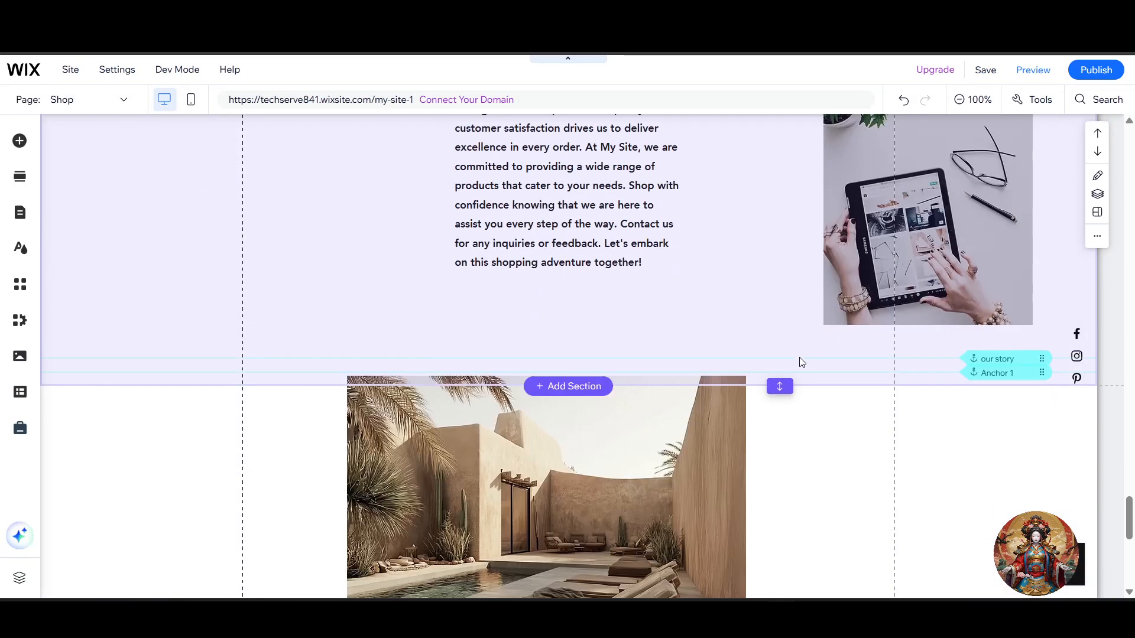
pyautogui.scroll(5, 792, 354)
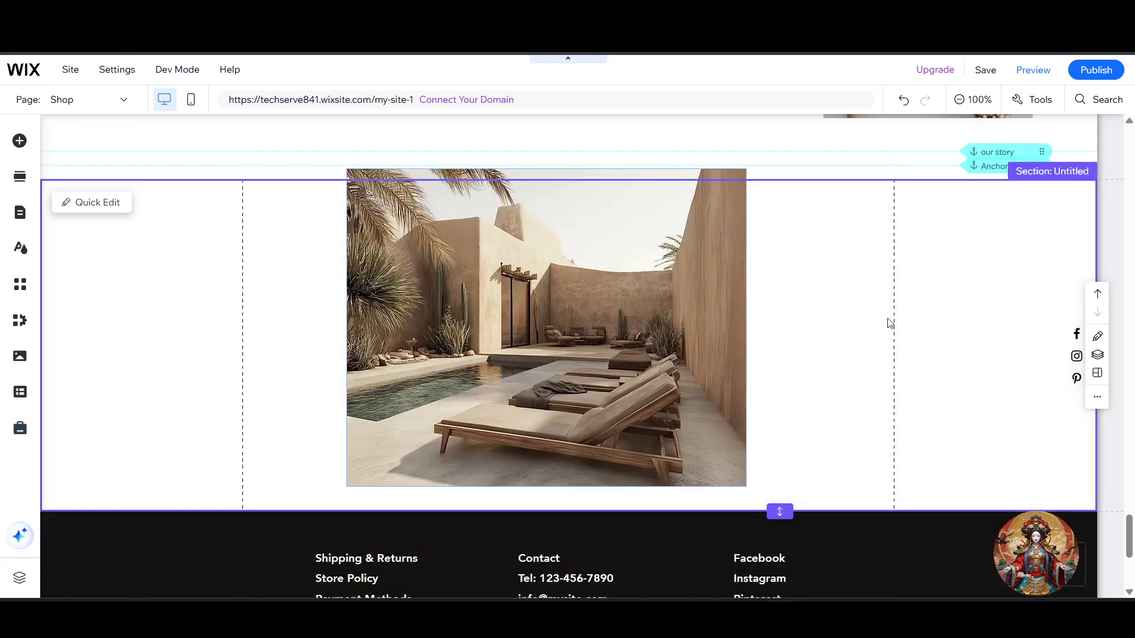
pyautogui.click(623, 321)
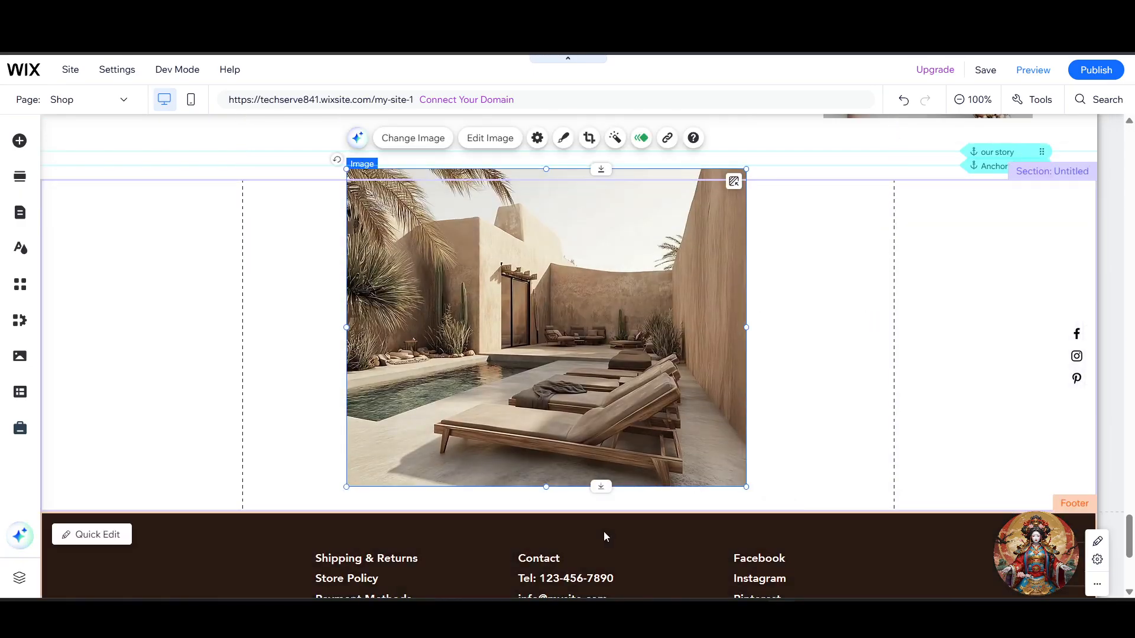
pyautogui.click(839, 370)
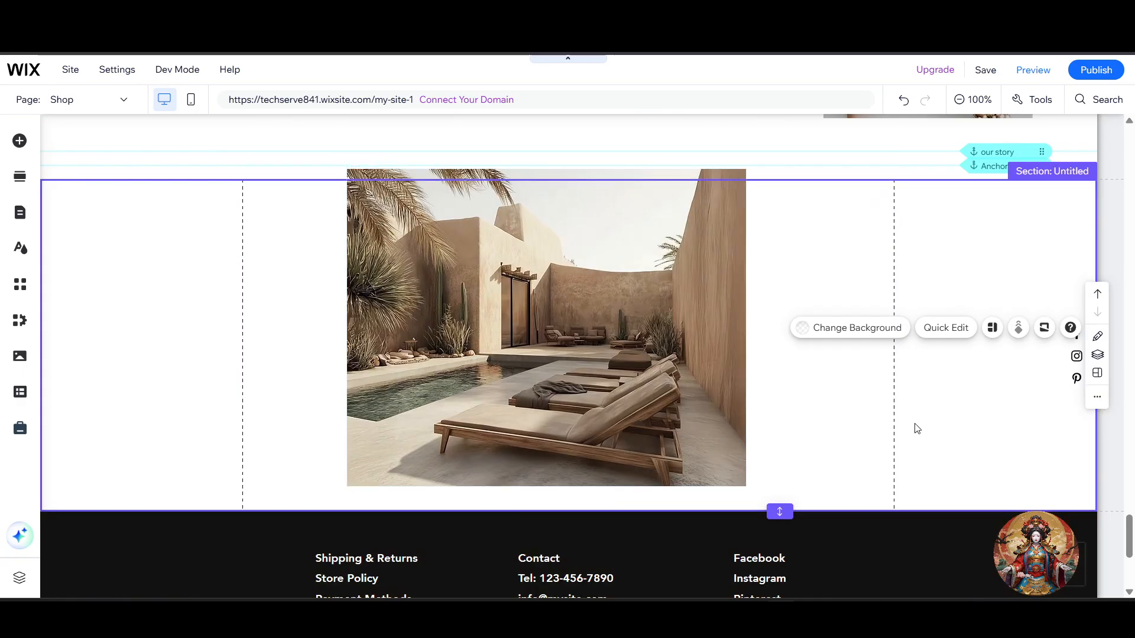
pyautogui.click(560, 513)
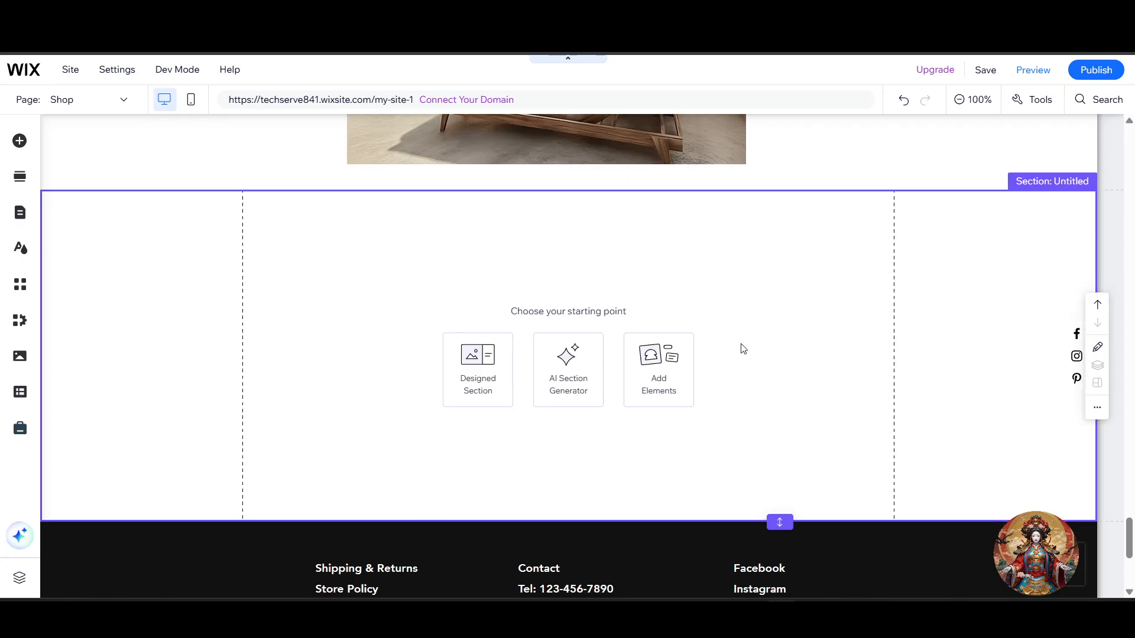
# - Place the free Wix image of a face with skin cream in the new blank section and crop it to a wide format
pyautogui.click(665, 378)
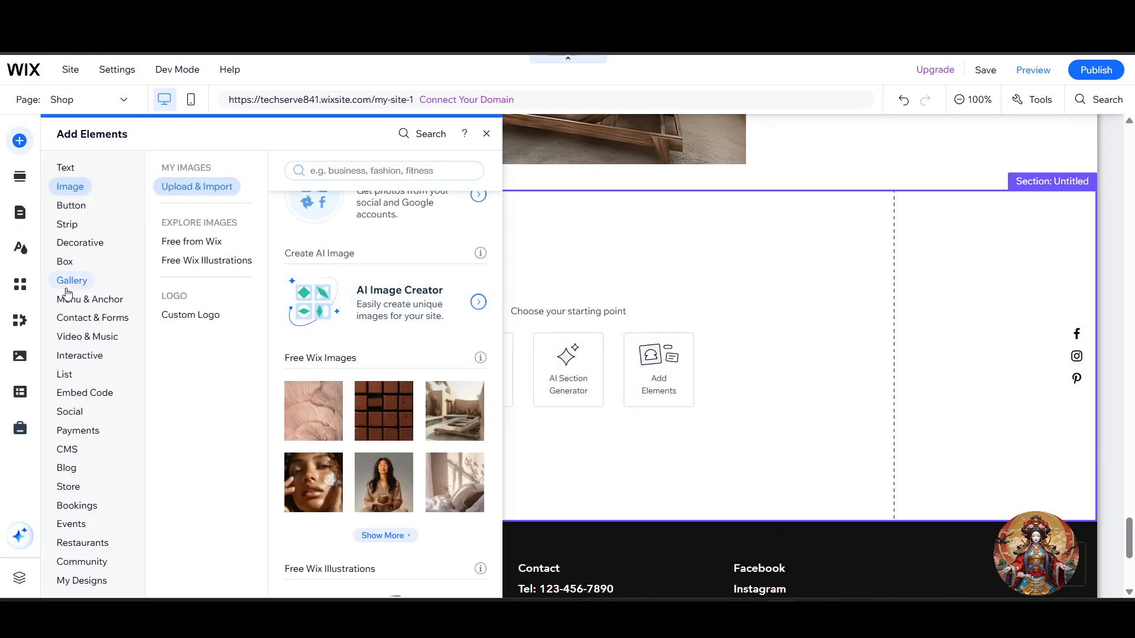
pyautogui.scroll(-3, 317, 292)
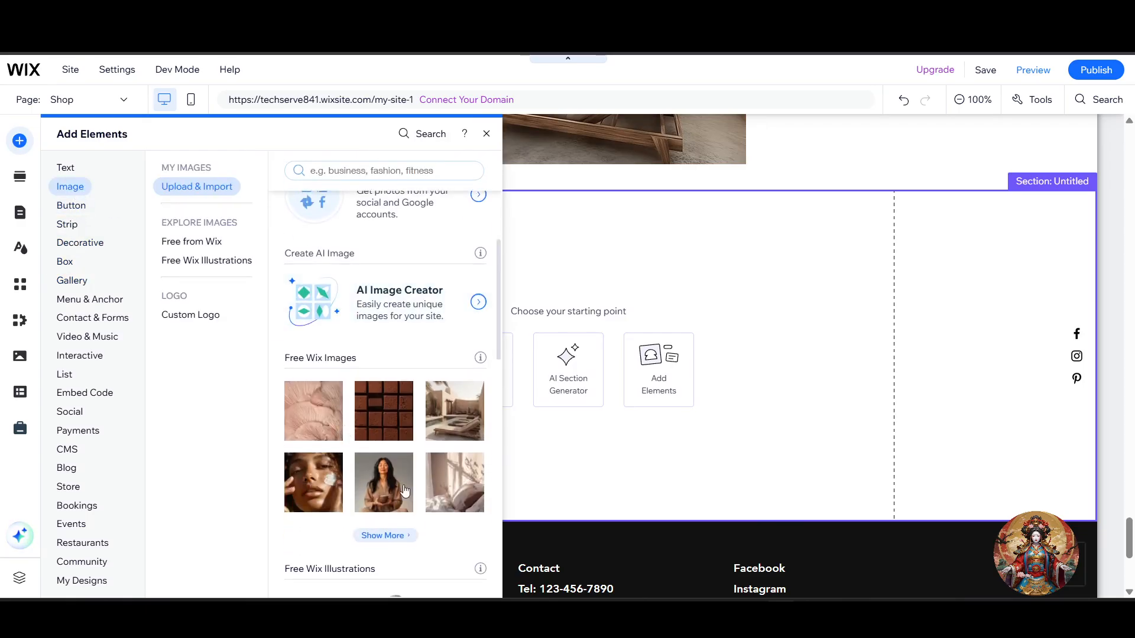
pyautogui.click(313, 482)
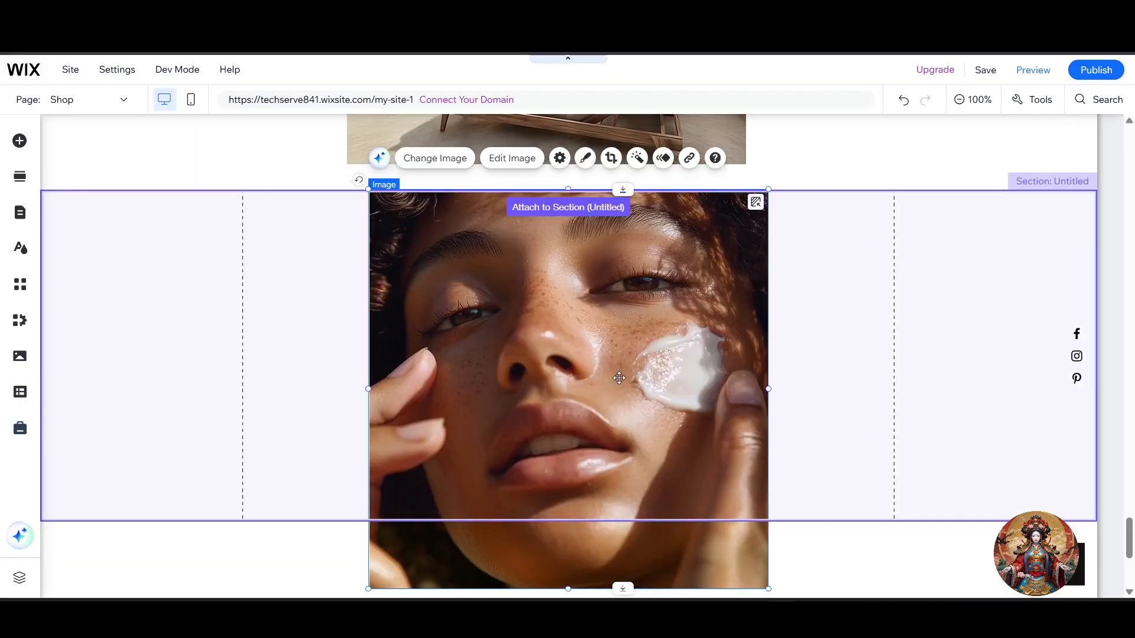
pyautogui.moveTo(687, 426); pyautogui.dragTo(685, 325)
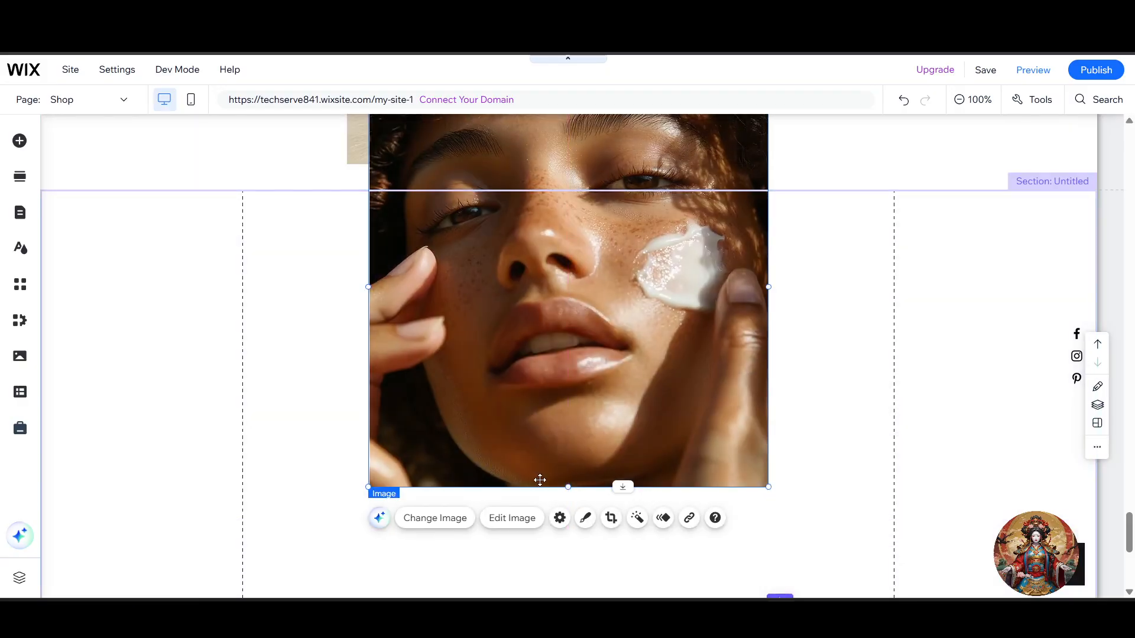
pyautogui.moveTo(567, 486); pyautogui.dragTo(579, 379)
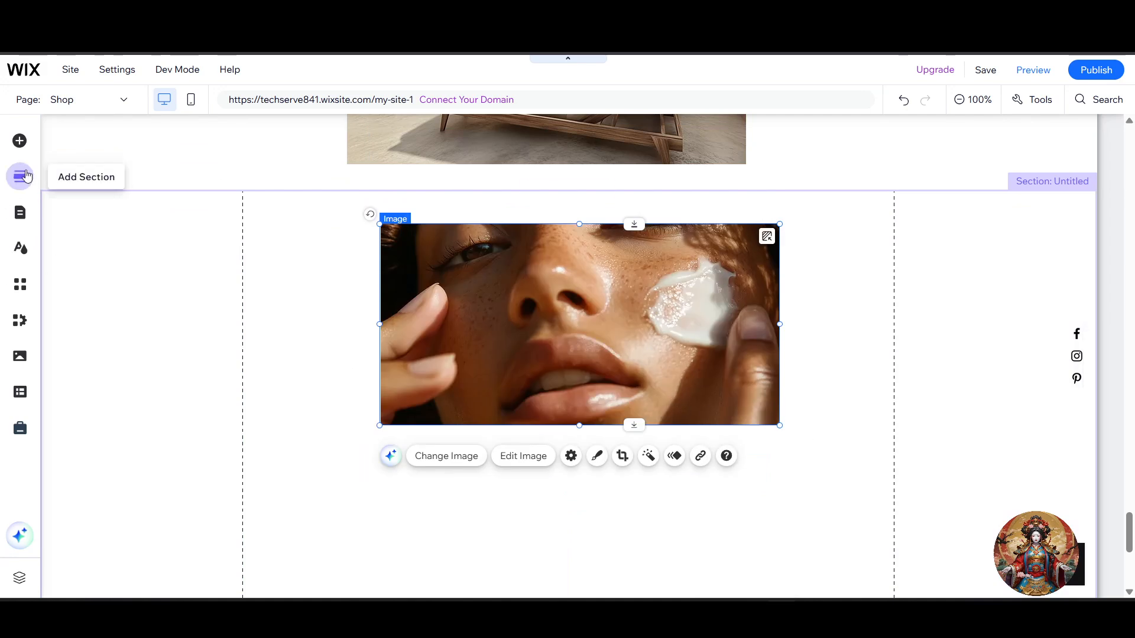
# - Add the dark blue SEND button below the face image and give it the Blur entrance animation
pyautogui.click(21, 149)
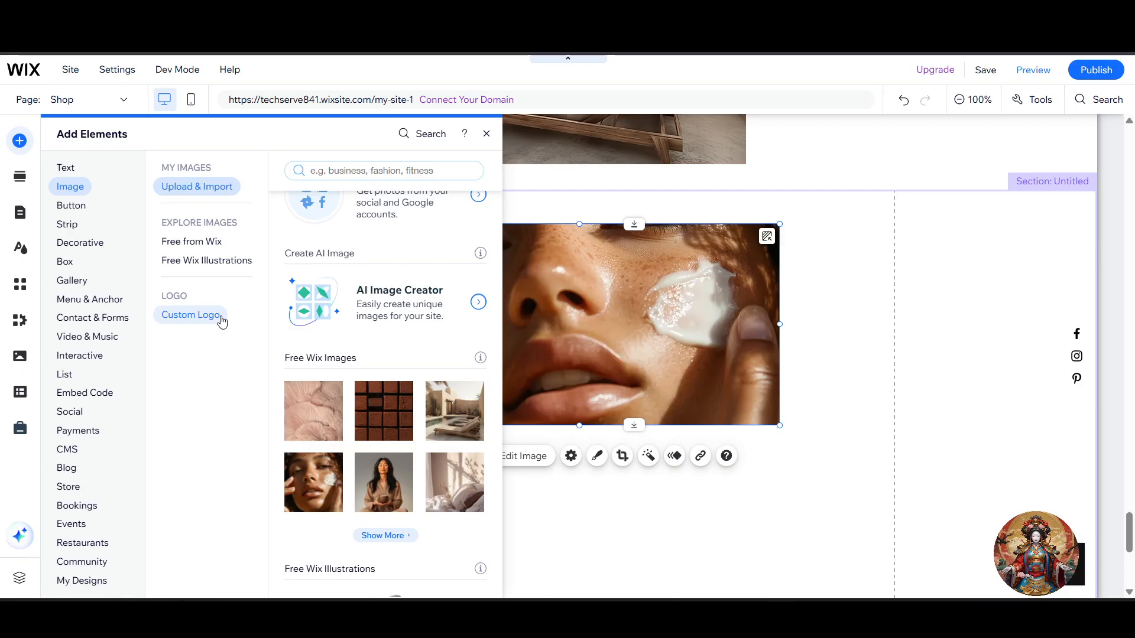
pyautogui.click(220, 318)
pyautogui.click(81, 282)
pyautogui.click(78, 208)
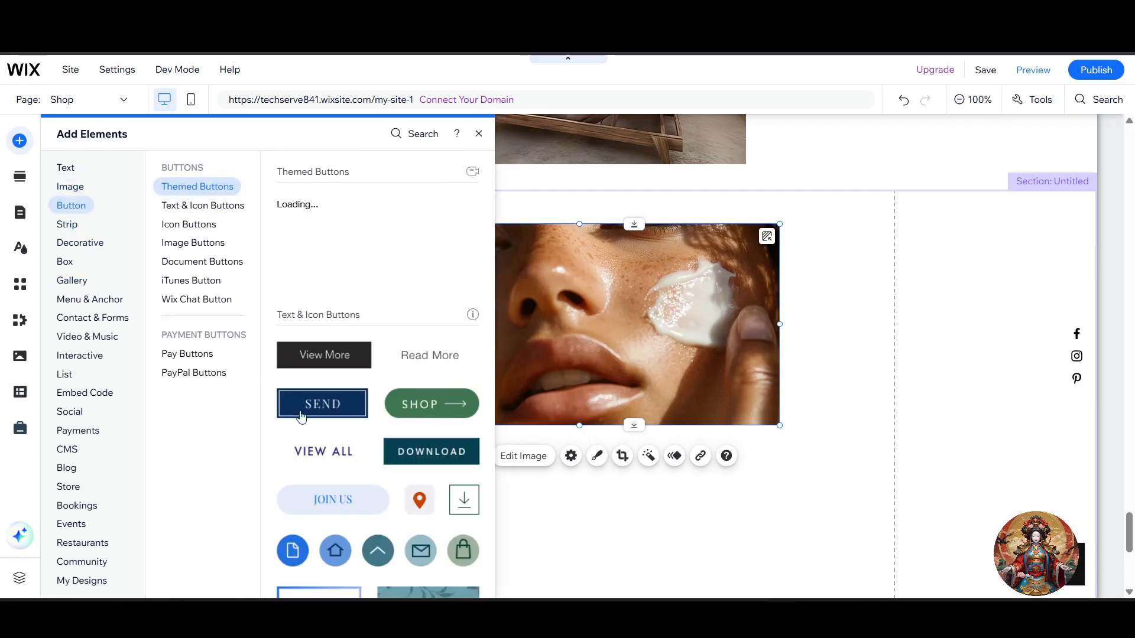
pyautogui.moveTo(331, 410); pyautogui.dragTo(714, 524)
pyautogui.click(576, 524)
pyautogui.moveTo(648, 506); pyautogui.dragTo(630, 494)
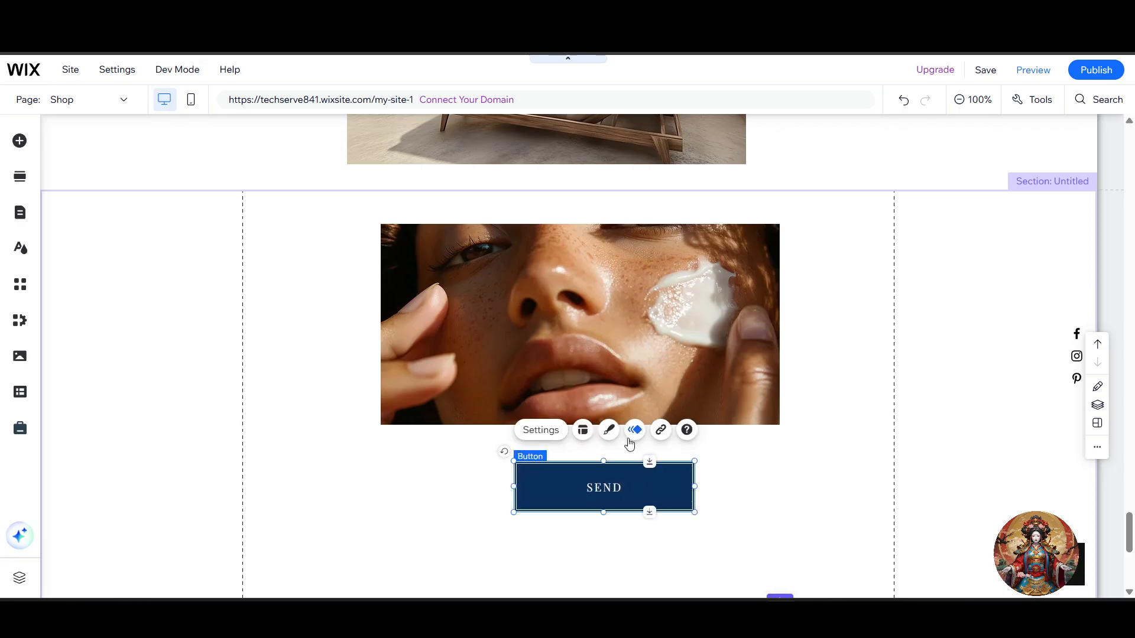
pyautogui.click(634, 431)
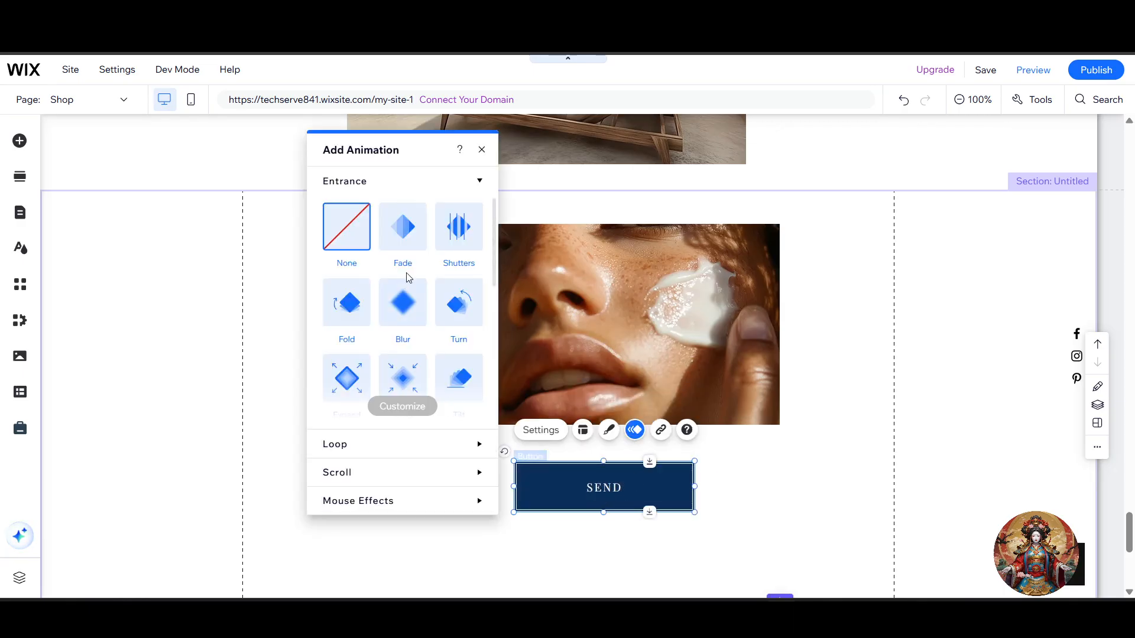
pyautogui.click(407, 243)
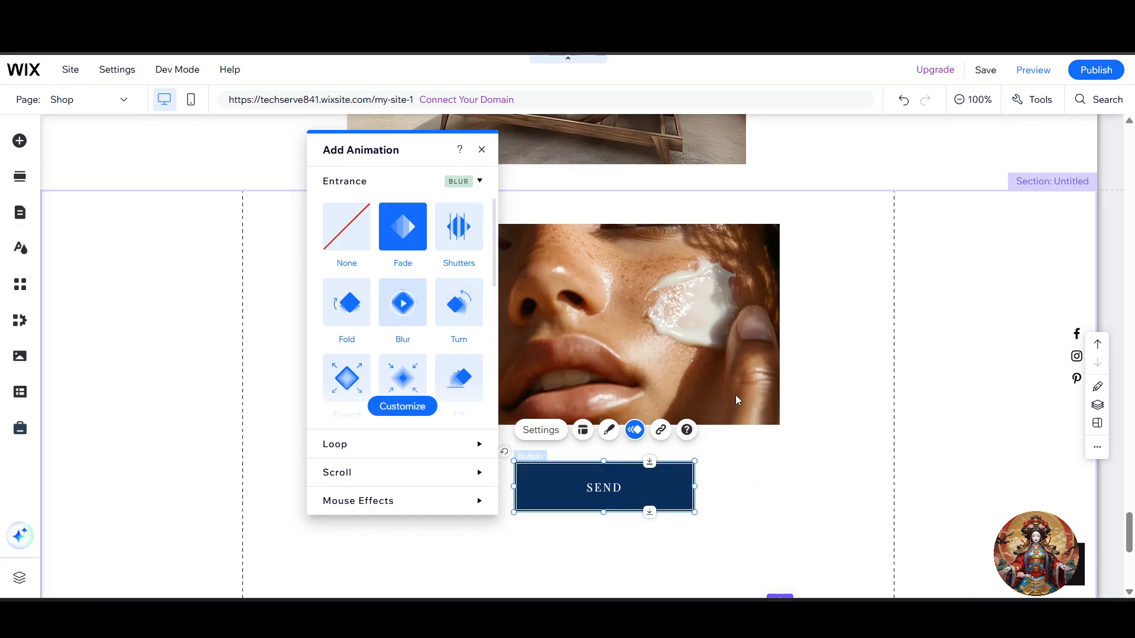
# - Apply the Reveal entrance animation to the face image and save the site without publishing
pyautogui.click(582, 399)
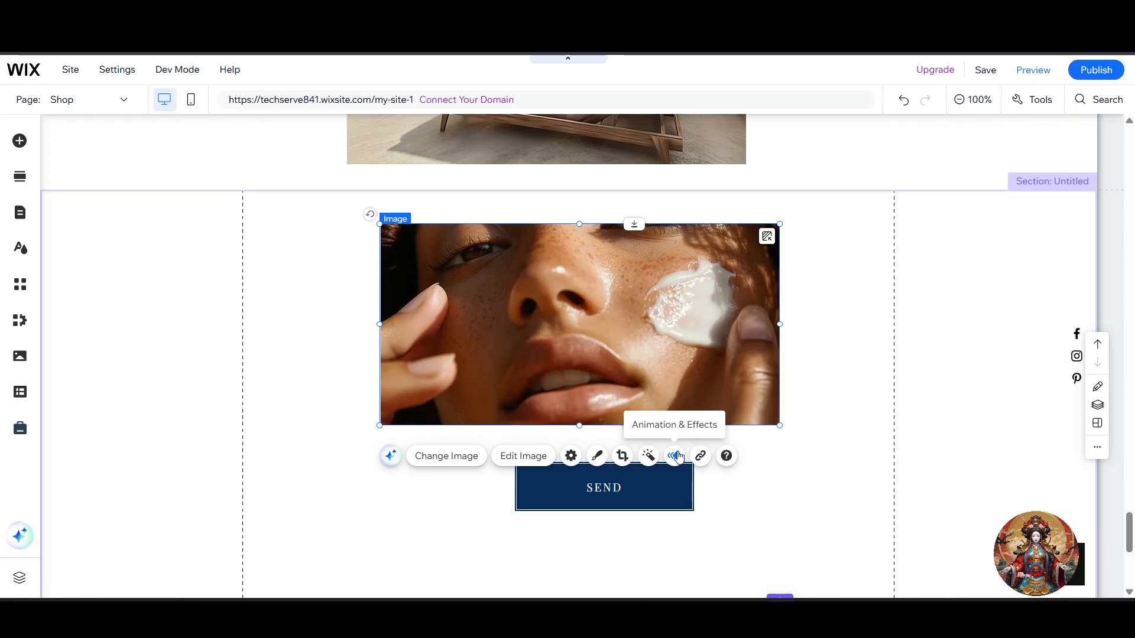
pyautogui.click(675, 456)
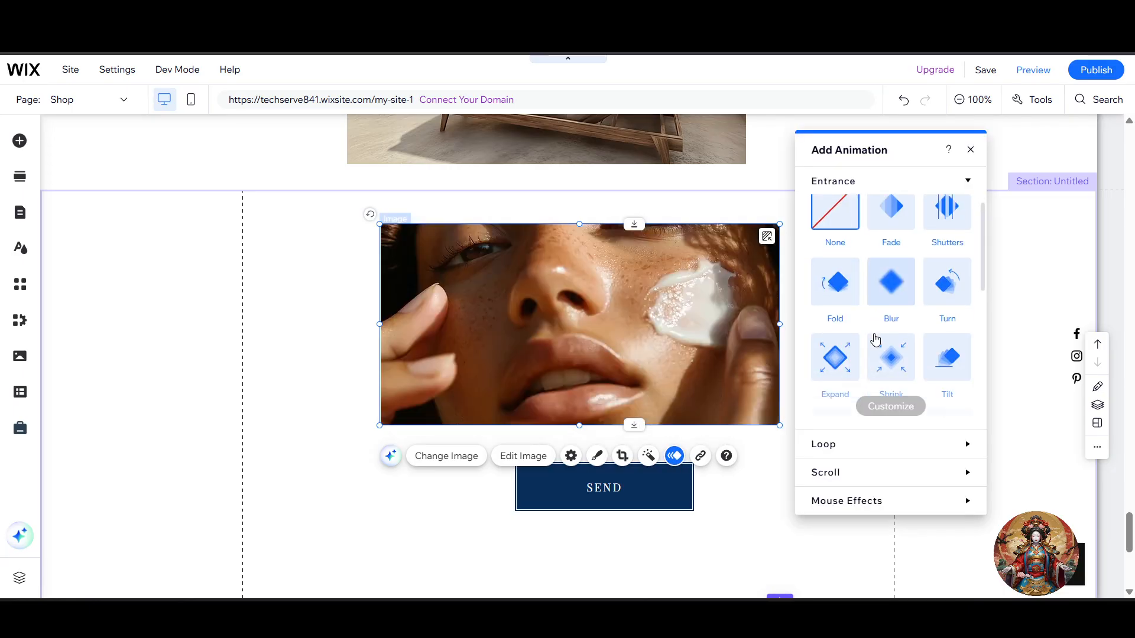
pyautogui.scroll(-3, 896, 348)
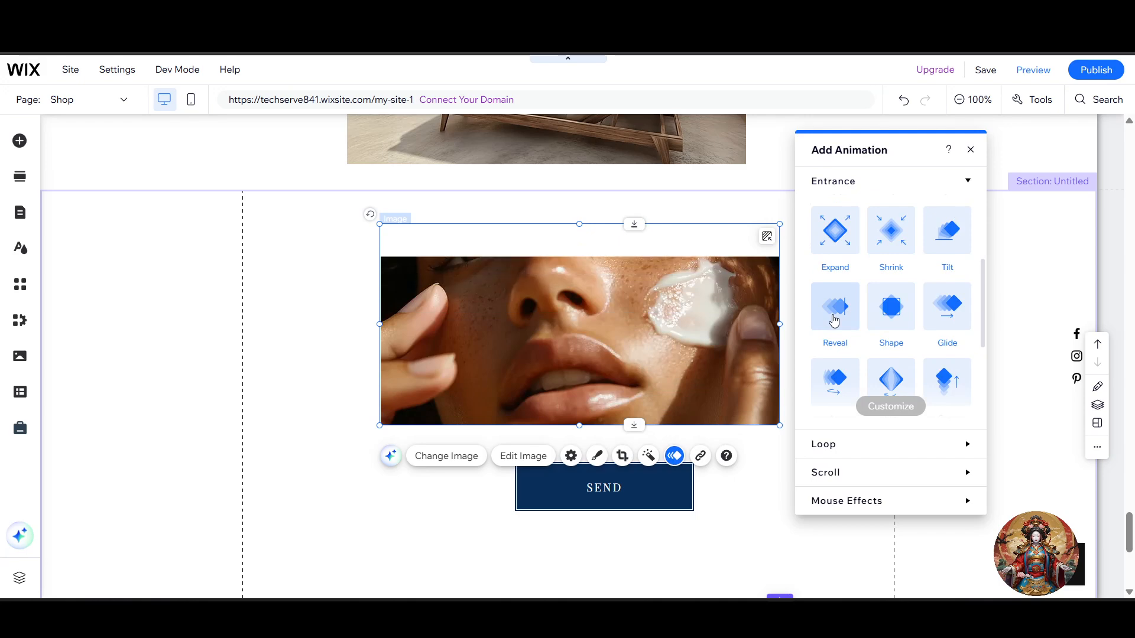
pyautogui.click(834, 318)
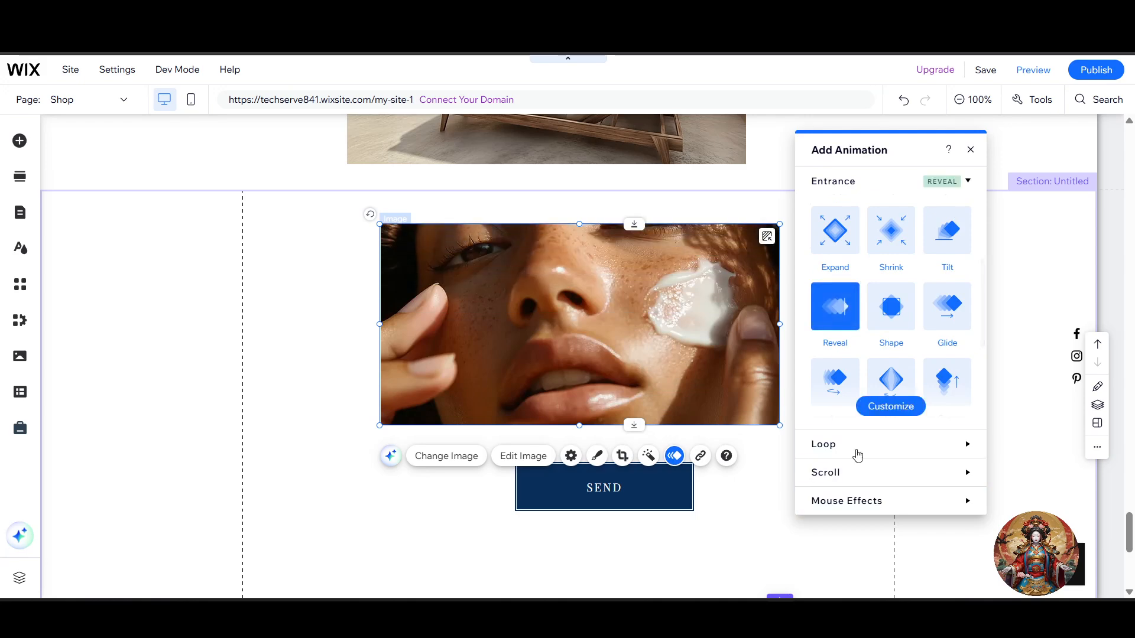
pyautogui.click(1005, 342)
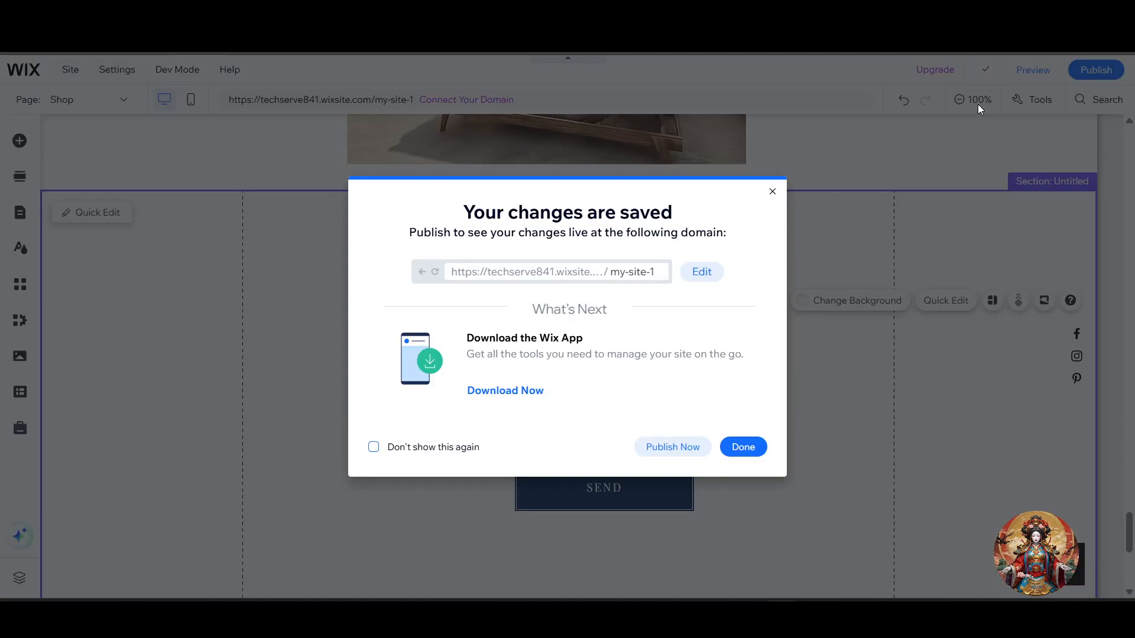
pyautogui.click(743, 448)
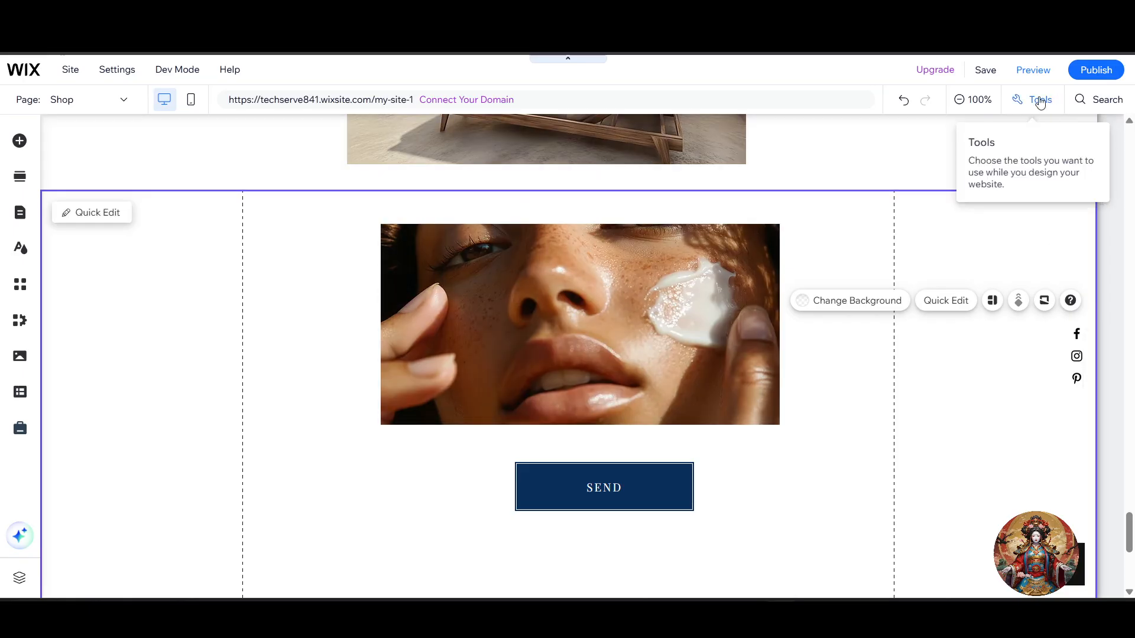
# - Examine the animations of the face image and the SEND button while scrolling the Shop page in preview mode, and return to the editor
pyautogui.click(1042, 71)
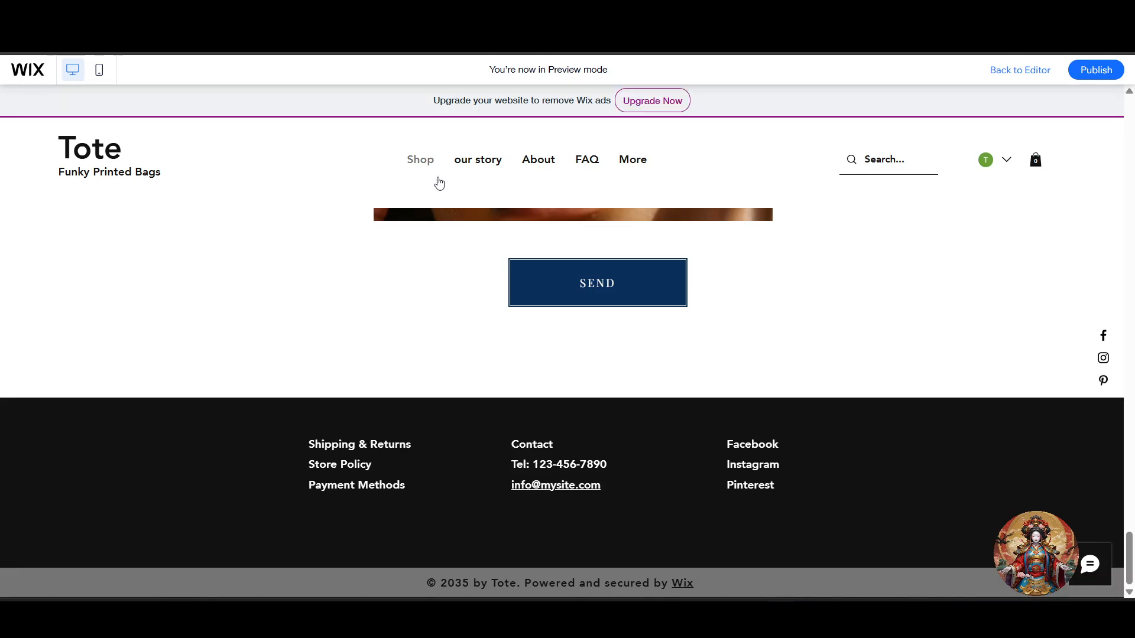
pyautogui.scroll(5, 601, 293)
pyautogui.scroll(-4, 654, 456)
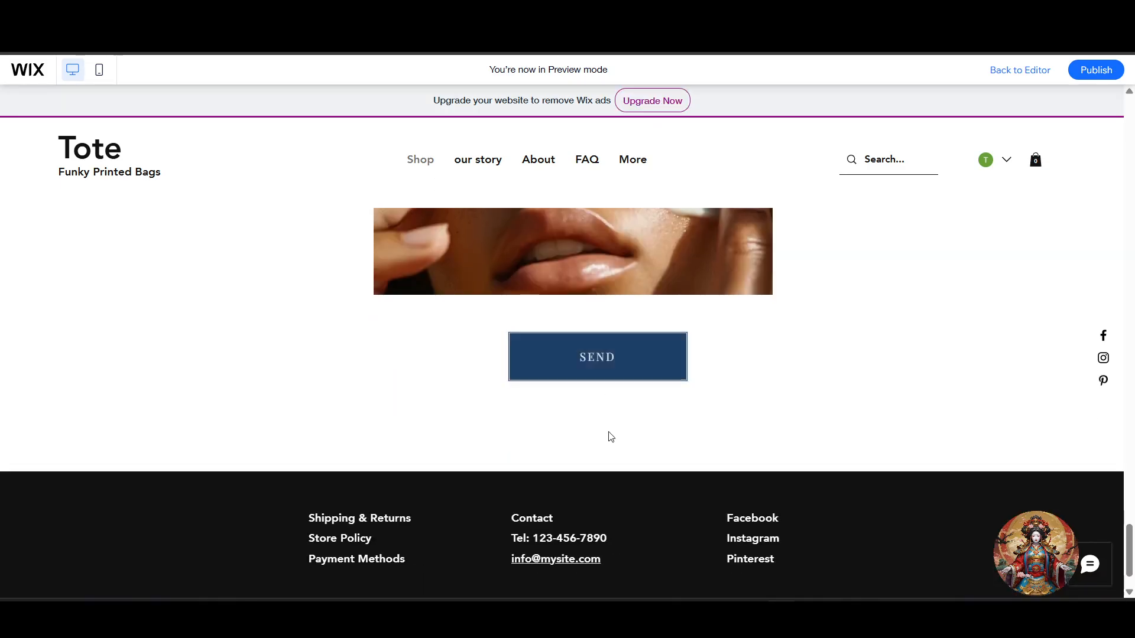
pyautogui.scroll(10, 798, 378)
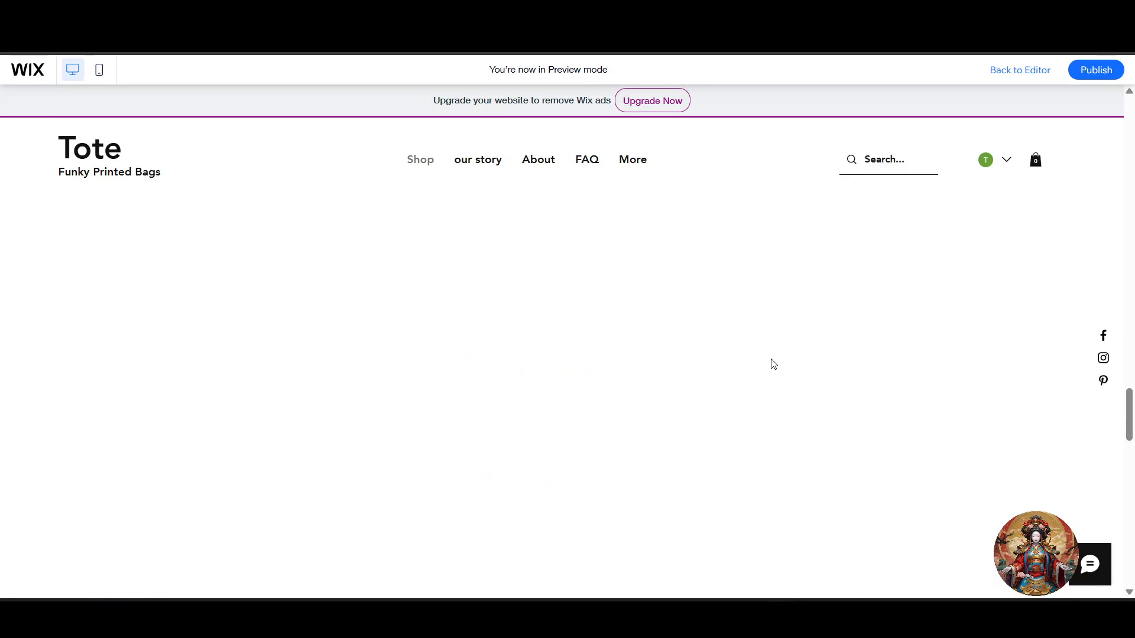
pyautogui.scroll(5, 780, 354)
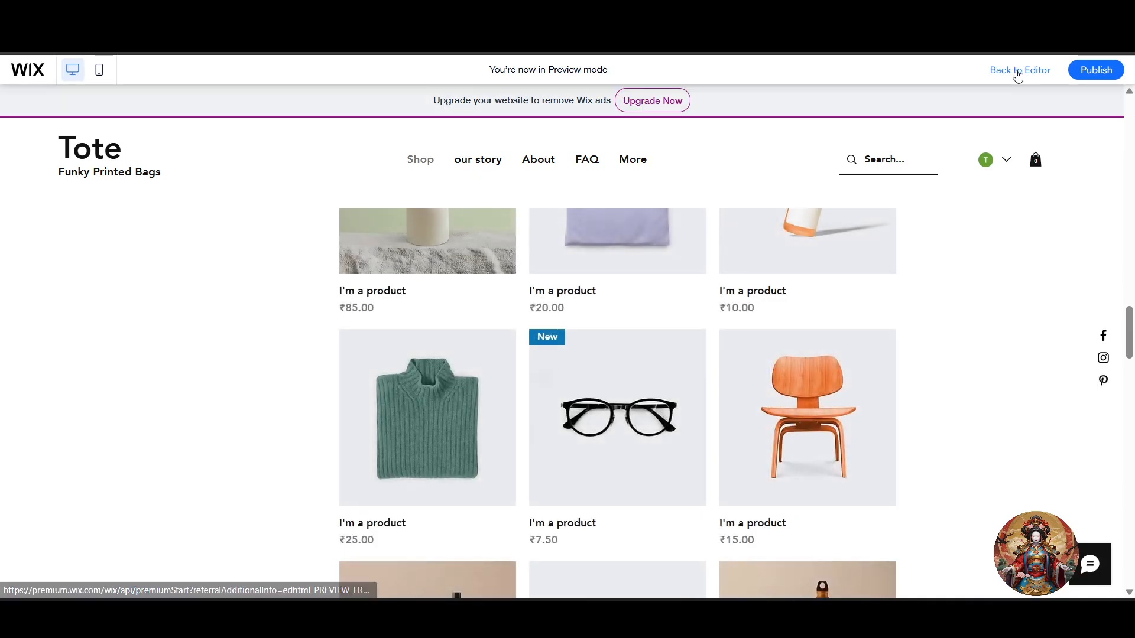
pyautogui.scroll(-1, 857, 331)
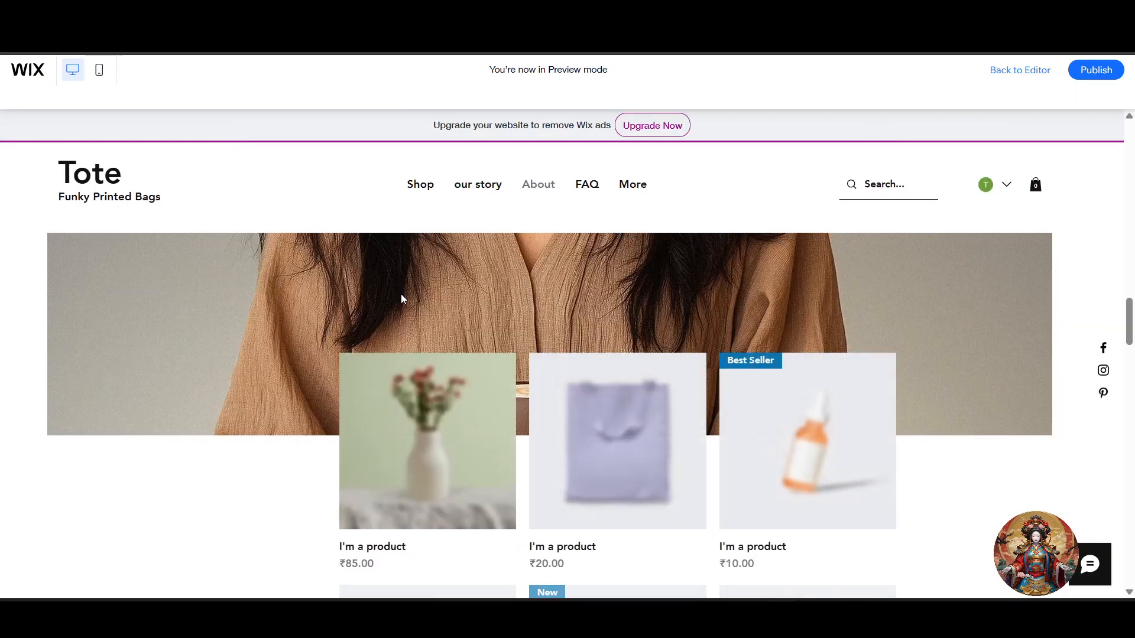
pyautogui.scroll(-5, 408, 307)
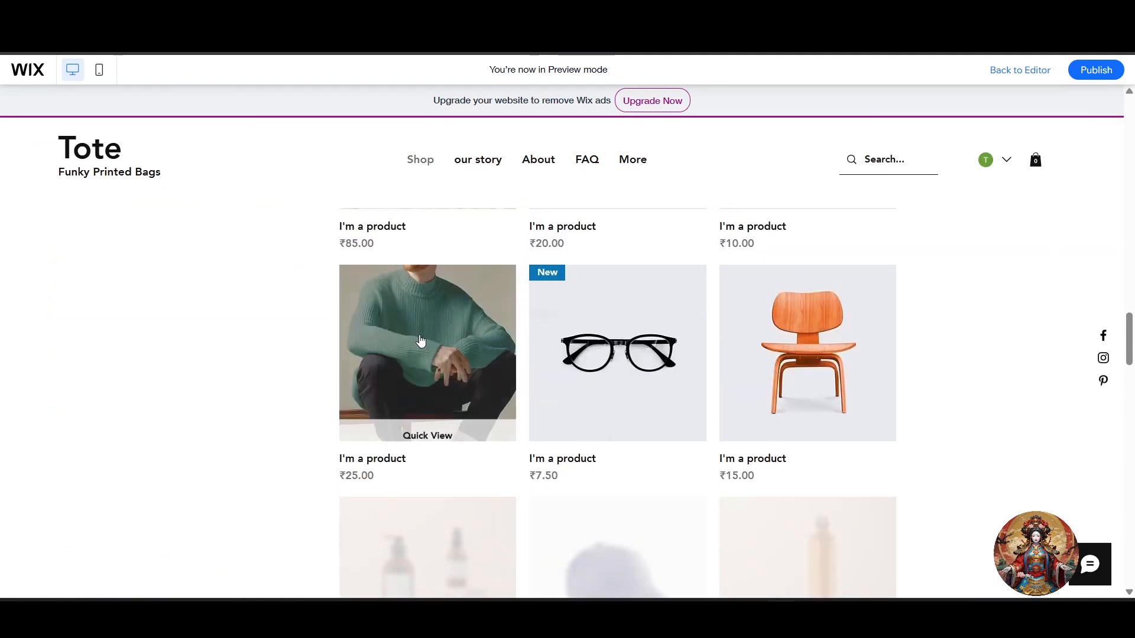
pyautogui.scroll(-5, 418, 336)
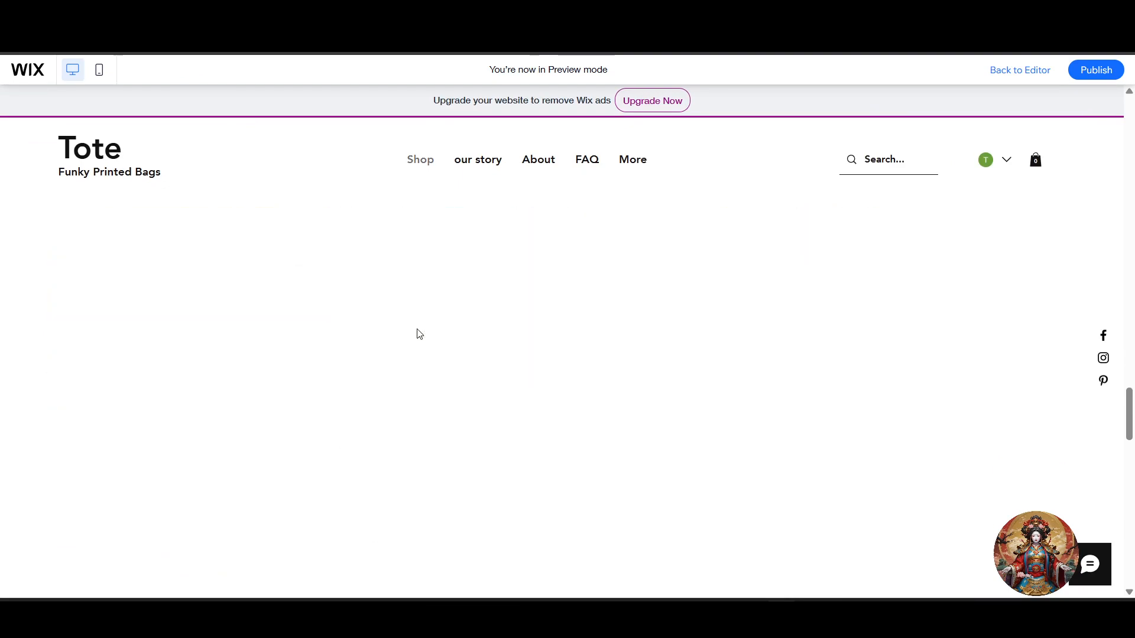
pyautogui.scroll(-10, 418, 332)
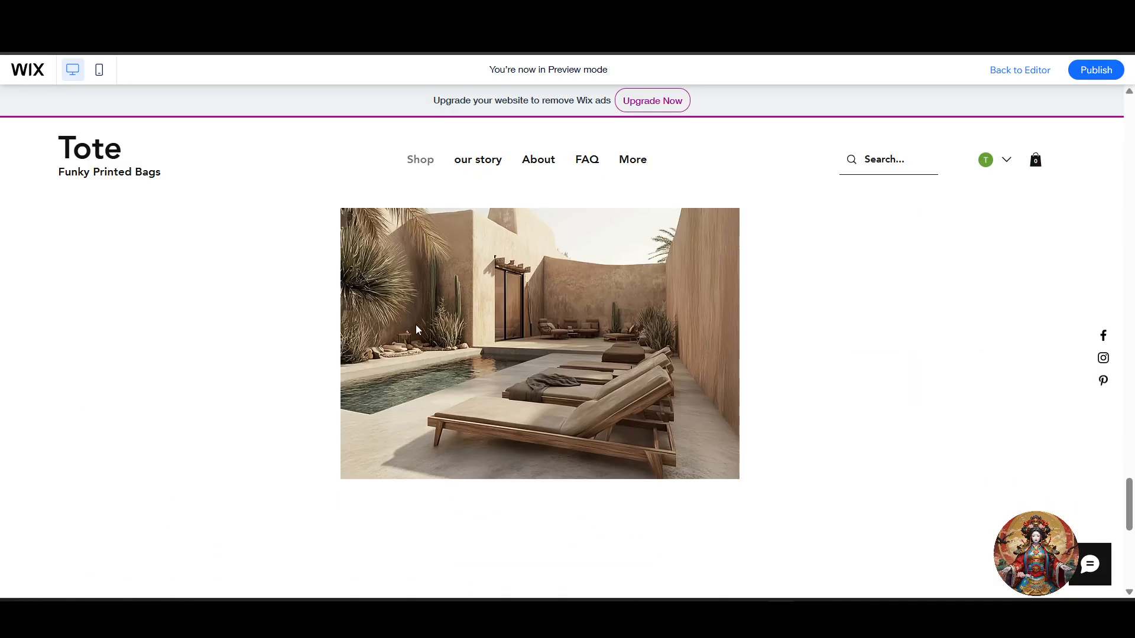
pyautogui.scroll(-5, 417, 330)
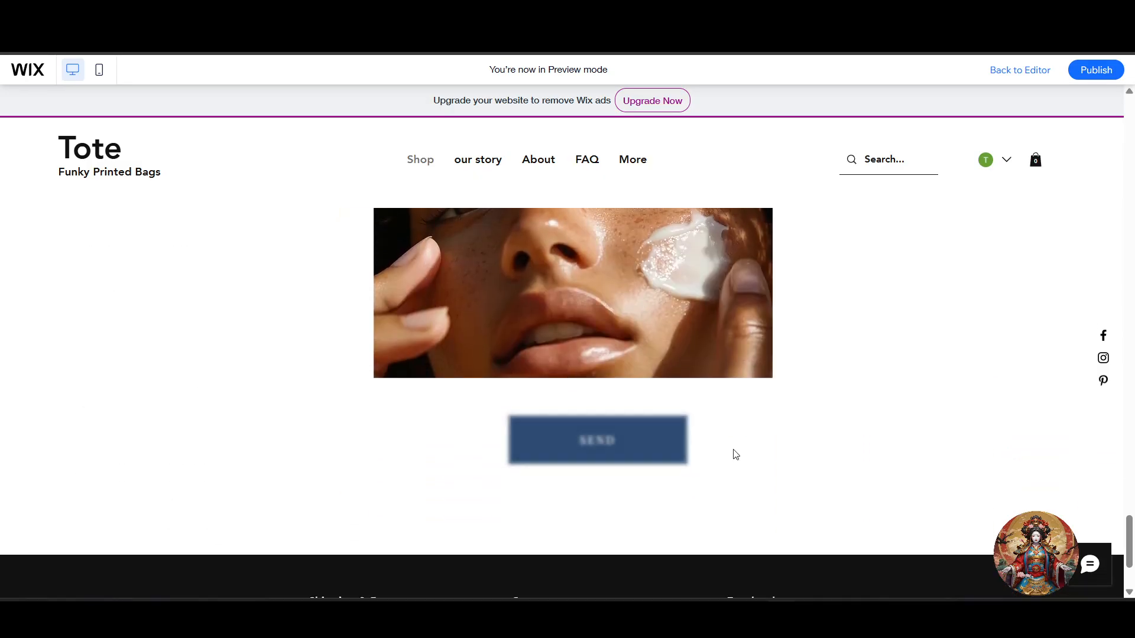
pyautogui.scroll(3, 638, 363)
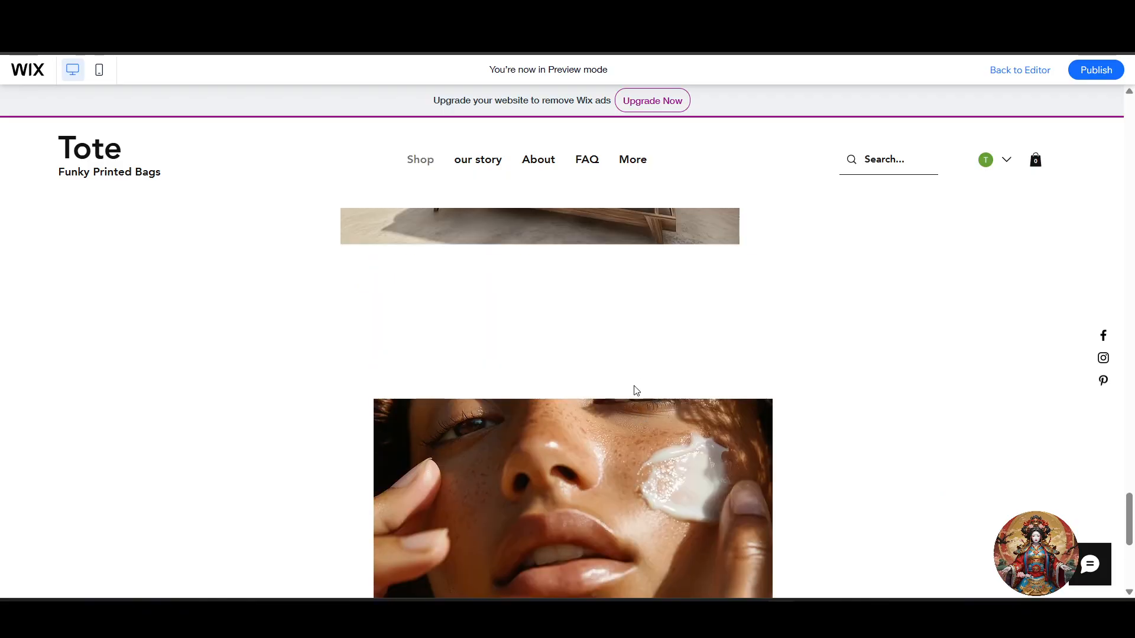
pyautogui.scroll(-2, 639, 363)
pyautogui.scroll(2, 638, 364)
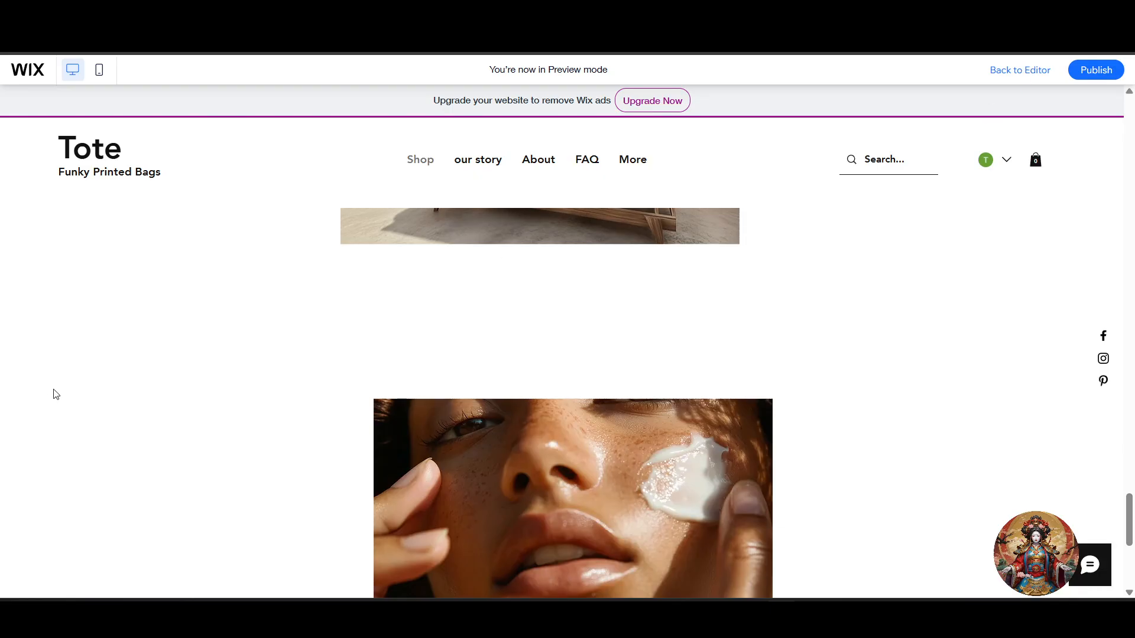
pyautogui.click(1019, 70)
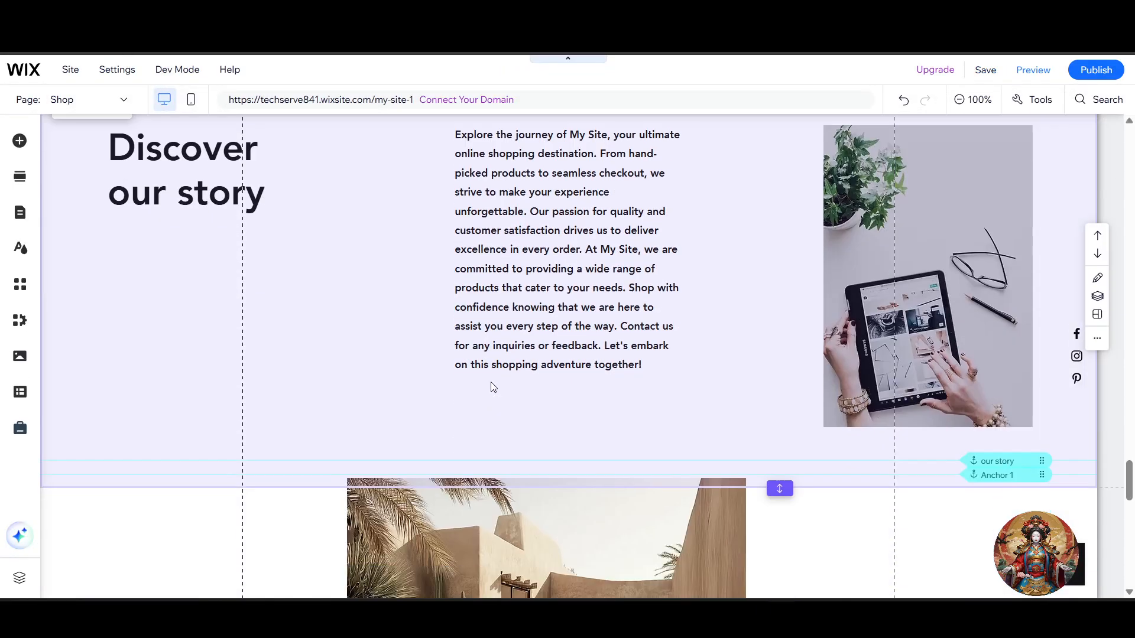
# - Add the Flash loop animation to the face image in the section above the footer
pyautogui.scroll(-10, 491, 382)
pyautogui.click(590, 313)
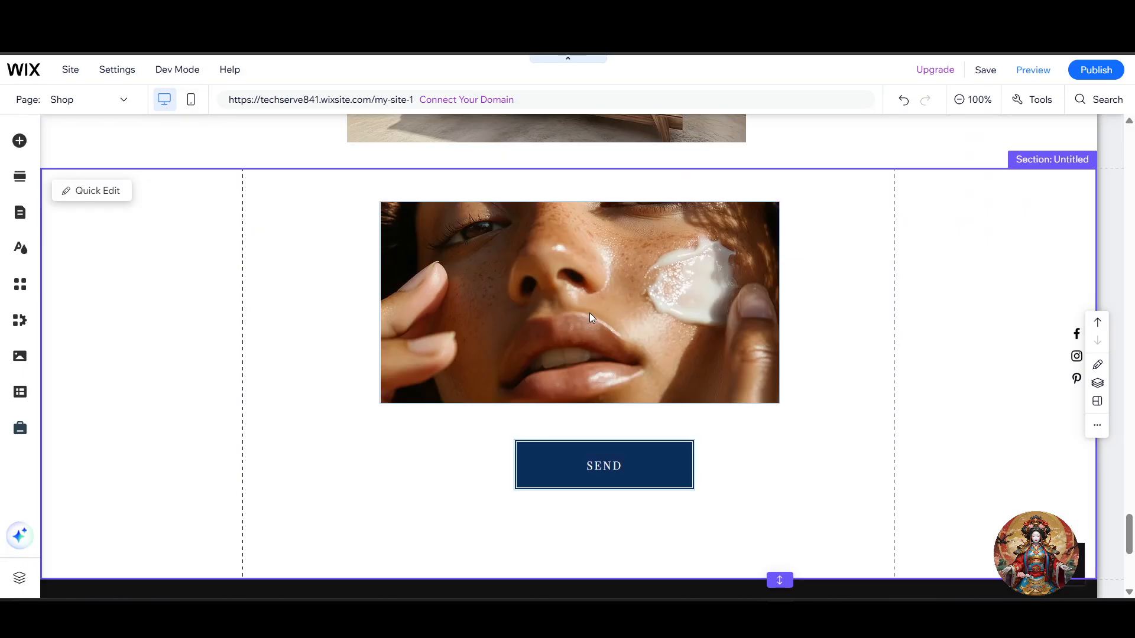
pyautogui.click(578, 275)
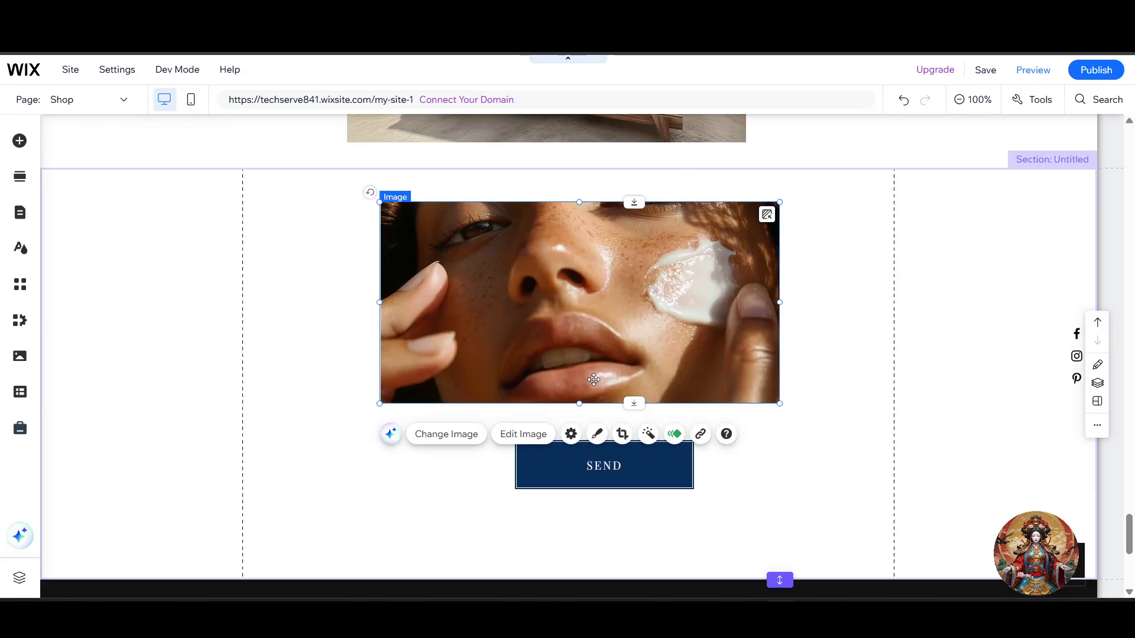
pyautogui.click(675, 435)
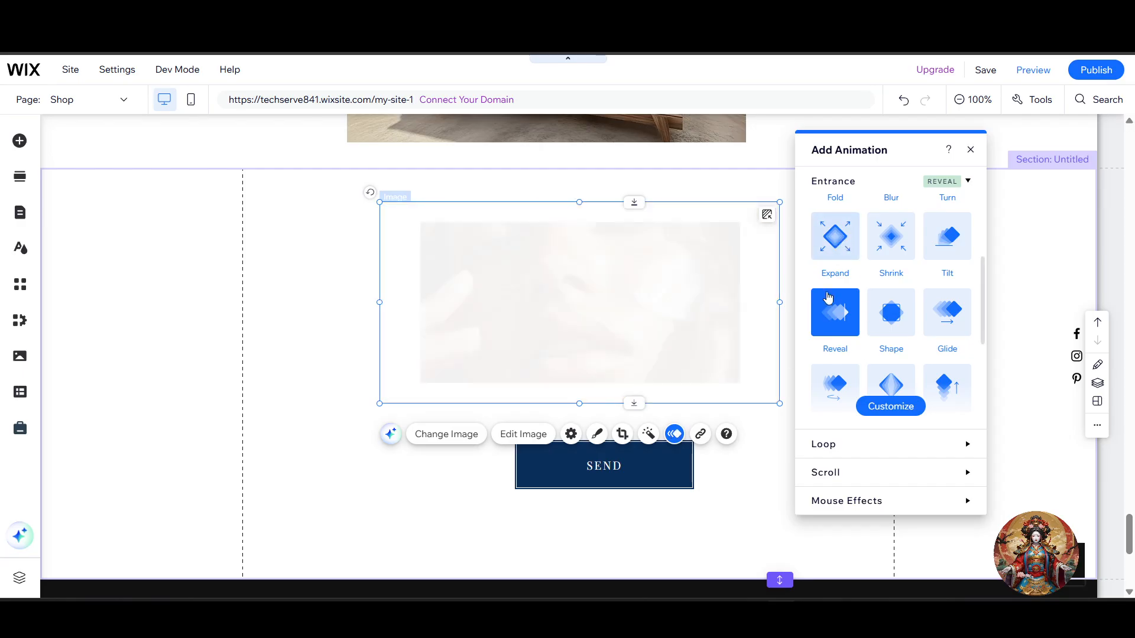
pyautogui.click(815, 444)
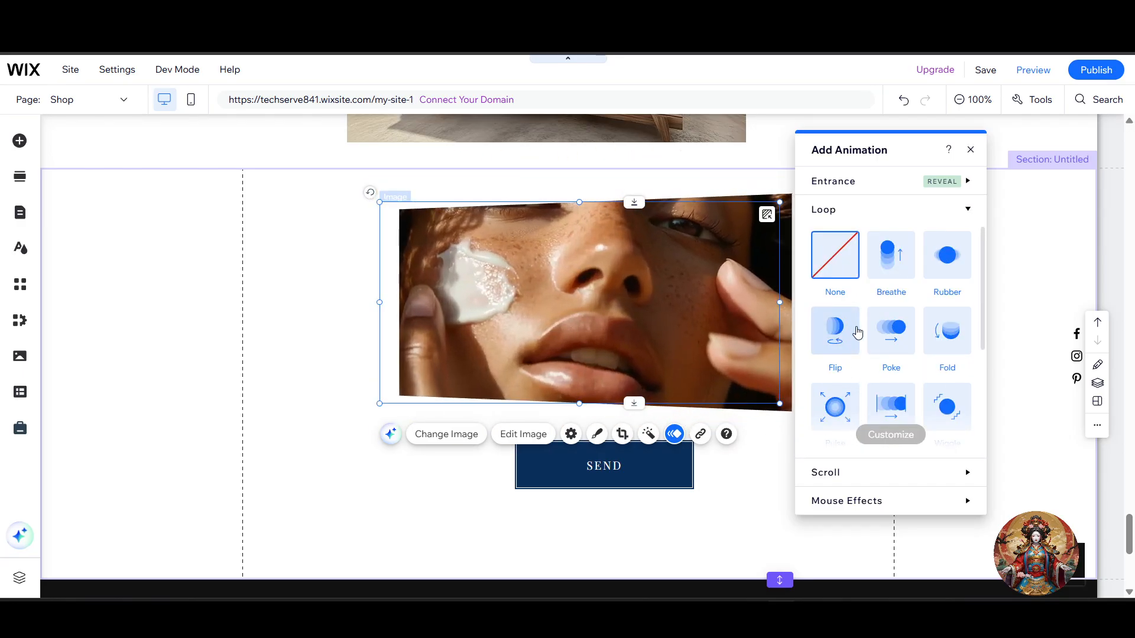
pyautogui.scroll(-3, 895, 360)
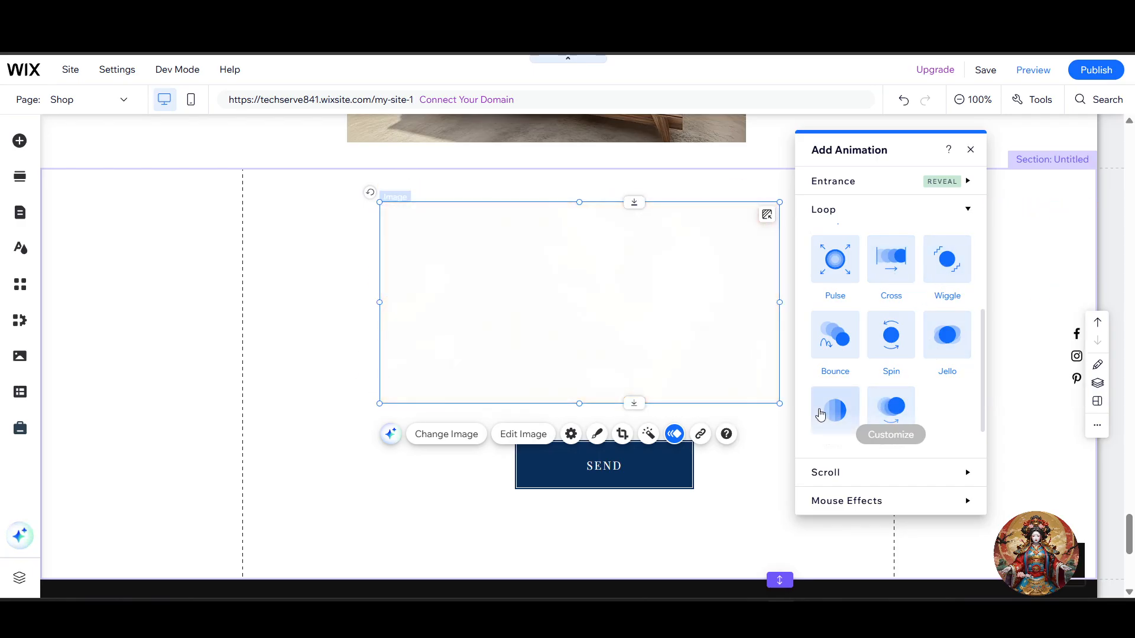
pyautogui.scroll(3, 827, 411)
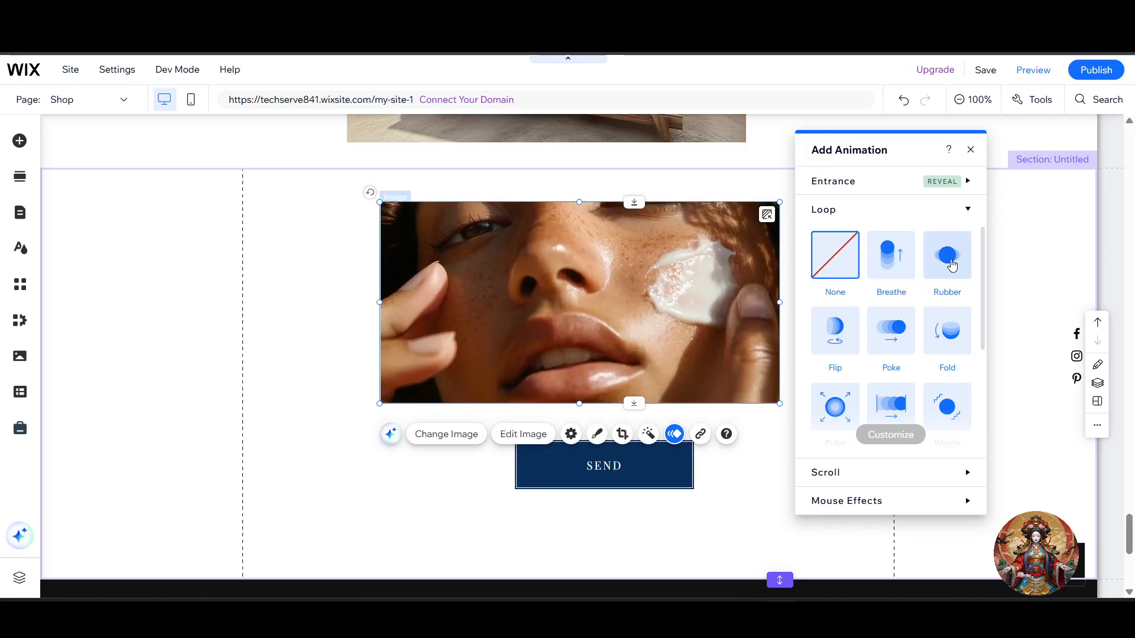
pyautogui.scroll(-3, 925, 362)
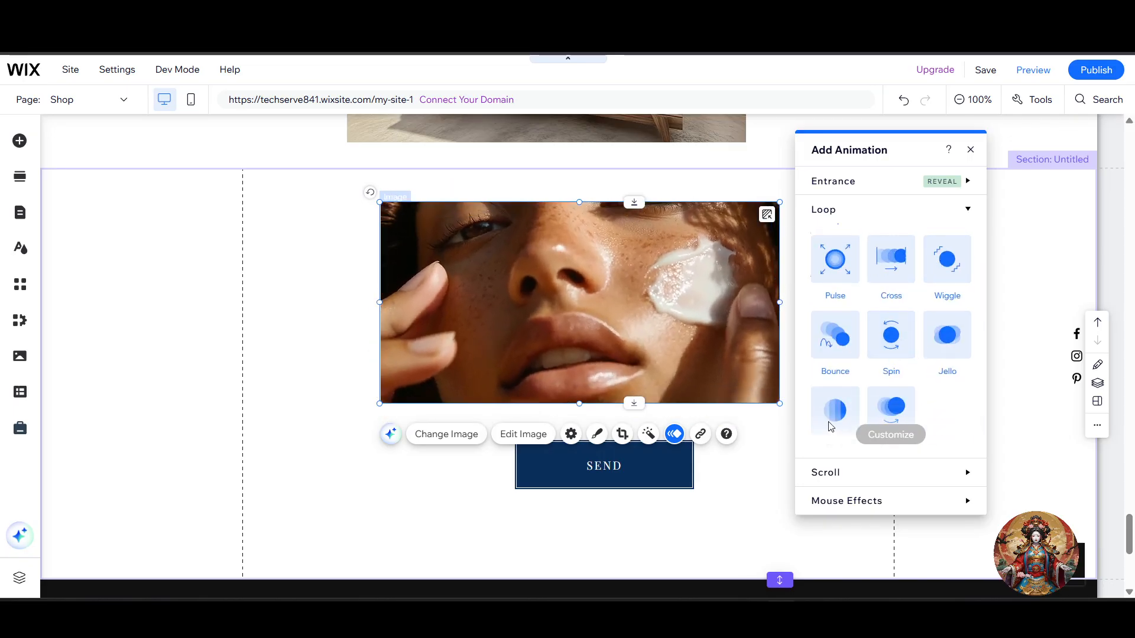
pyautogui.click(851, 406)
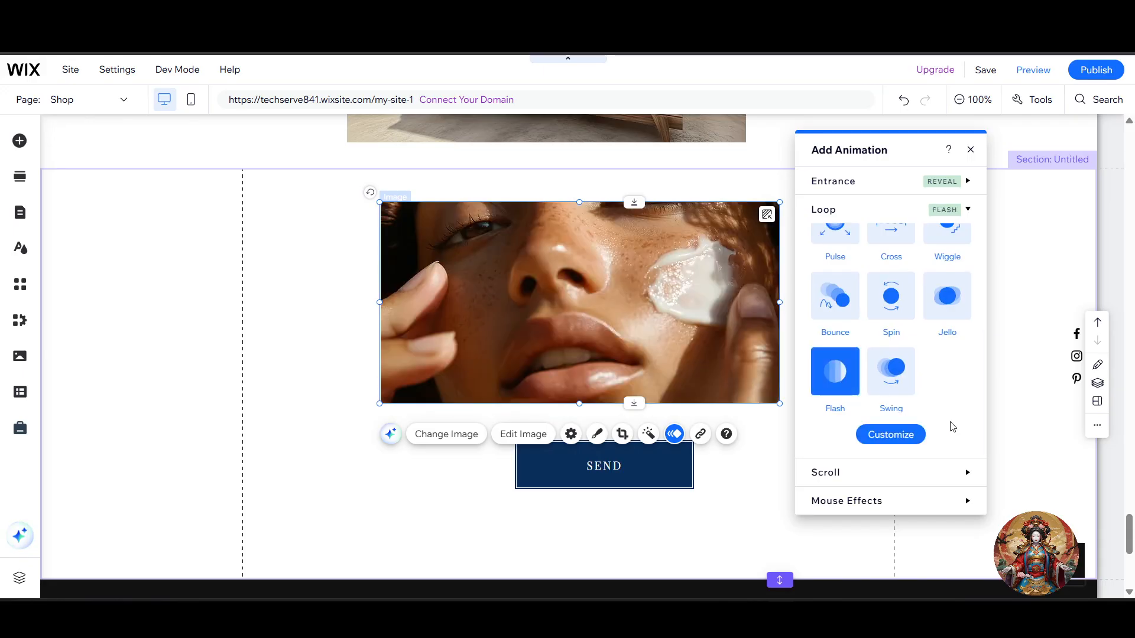
# - Apply the Slant scroll animation to the face image
pyautogui.click(958, 473)
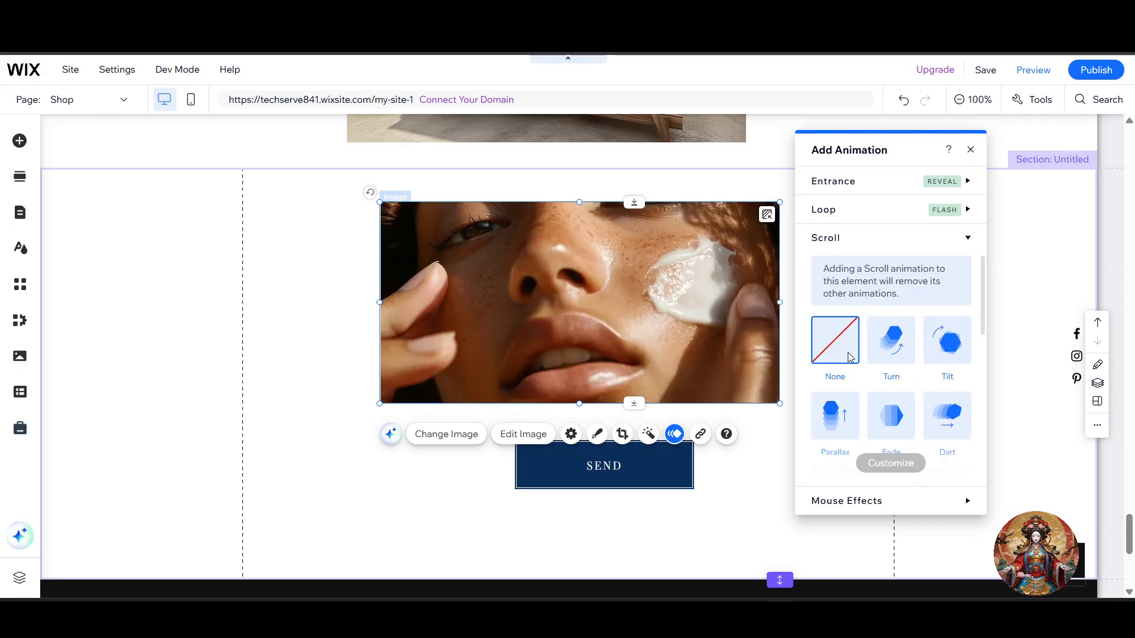
pyautogui.scroll(-3, 849, 358)
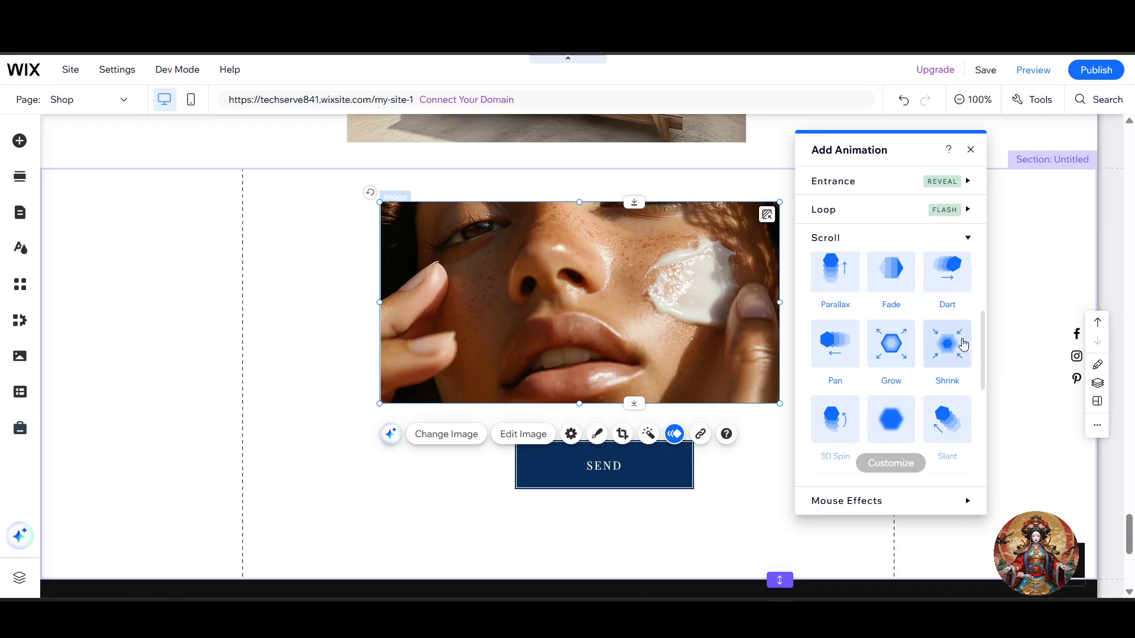
pyautogui.scroll(-3, 934, 354)
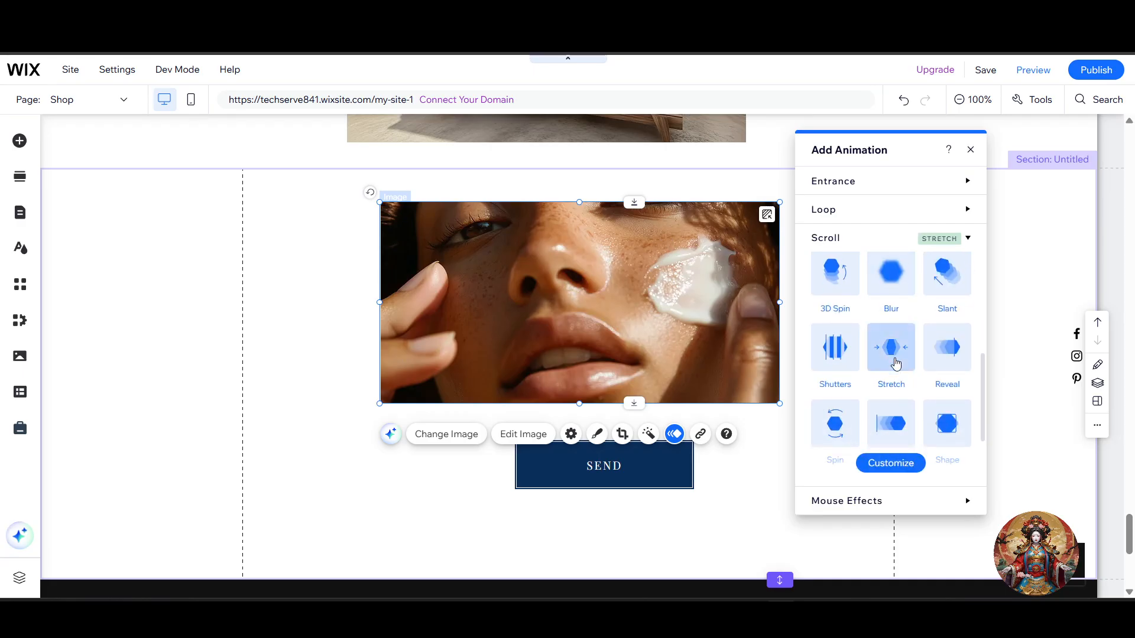
pyautogui.click(941, 292)
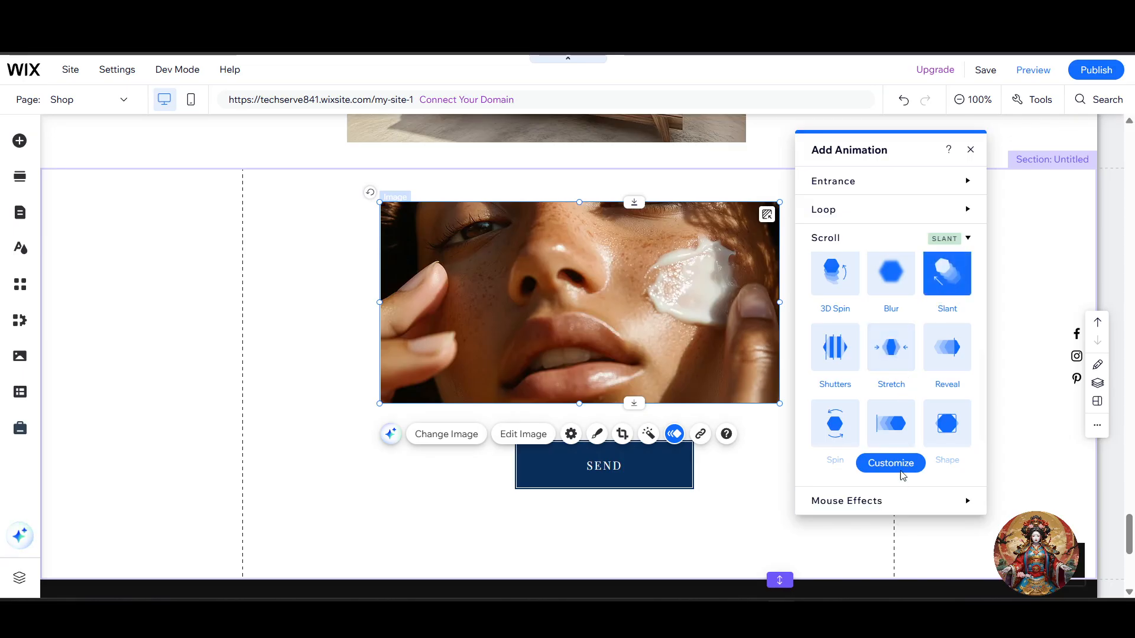
# - Apply the Resize mouse effect to the face image above the footer
pyautogui.click(875, 500)
pyautogui.scroll(-3, 886, 401)
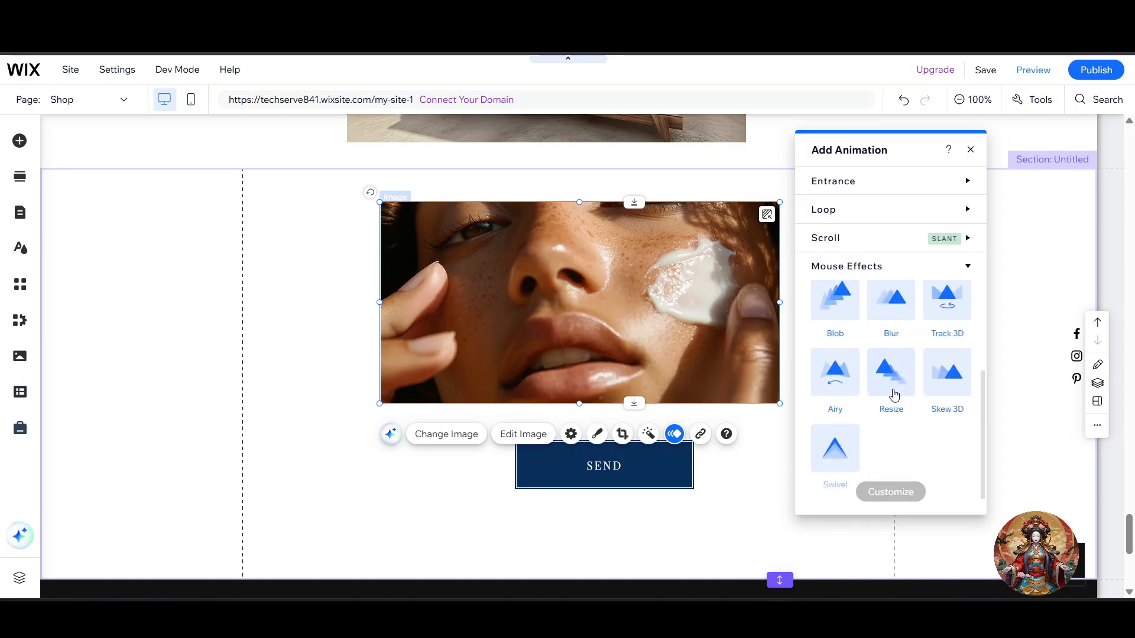
pyautogui.click(894, 382)
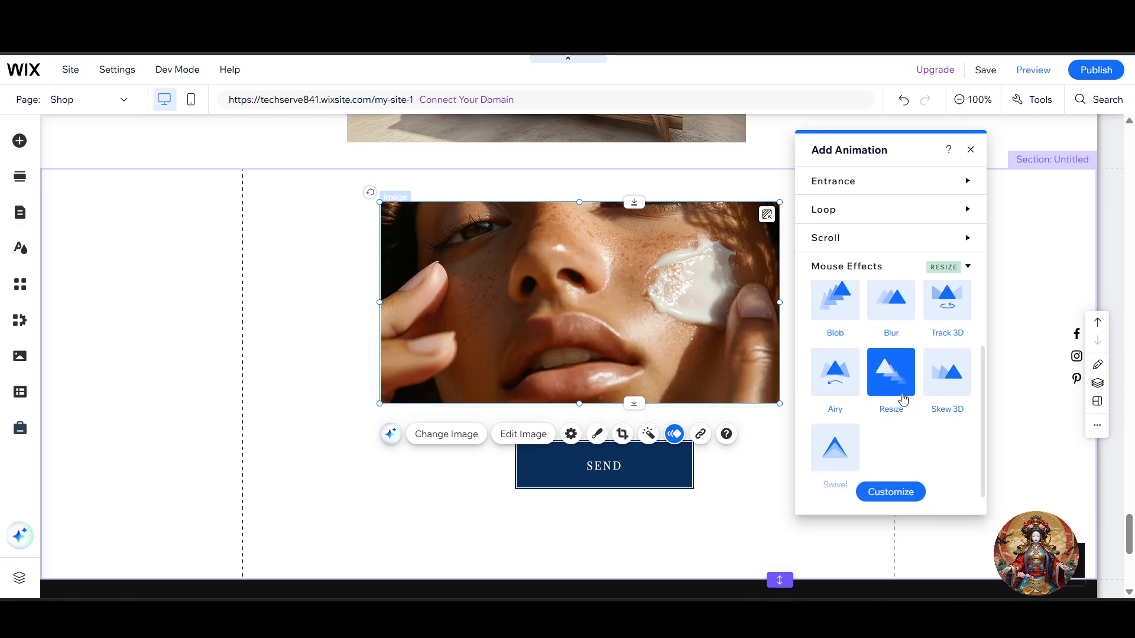
# - Customize the face image's Resize effect by setting its distance to 20 px
pyautogui.click(898, 493)
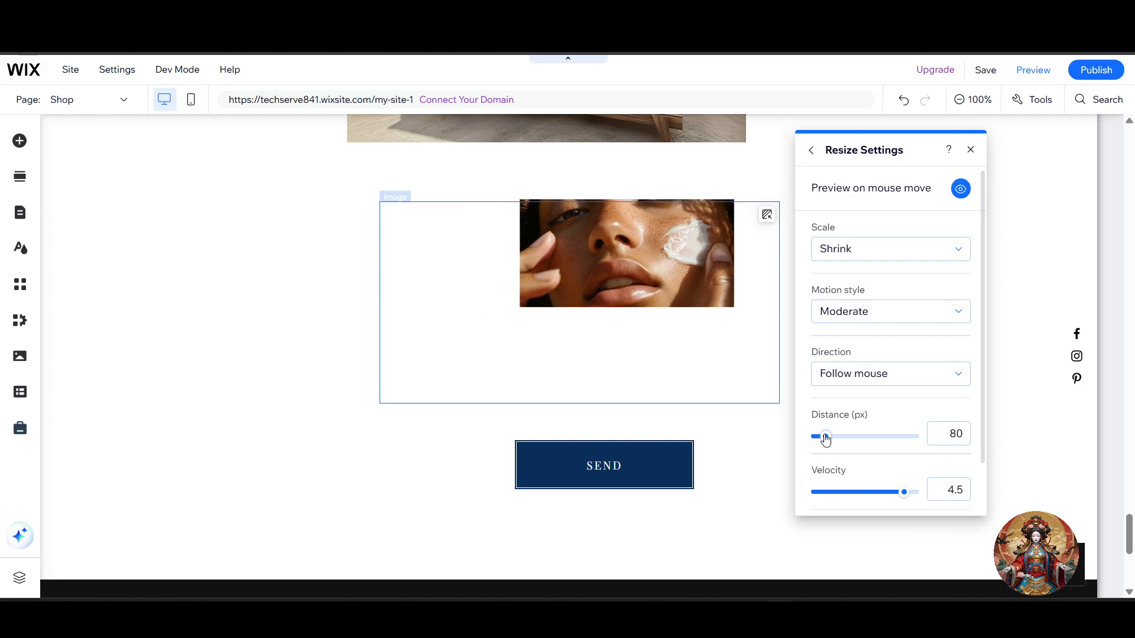
pyautogui.moveTo(826, 437); pyautogui.dragTo(862, 437)
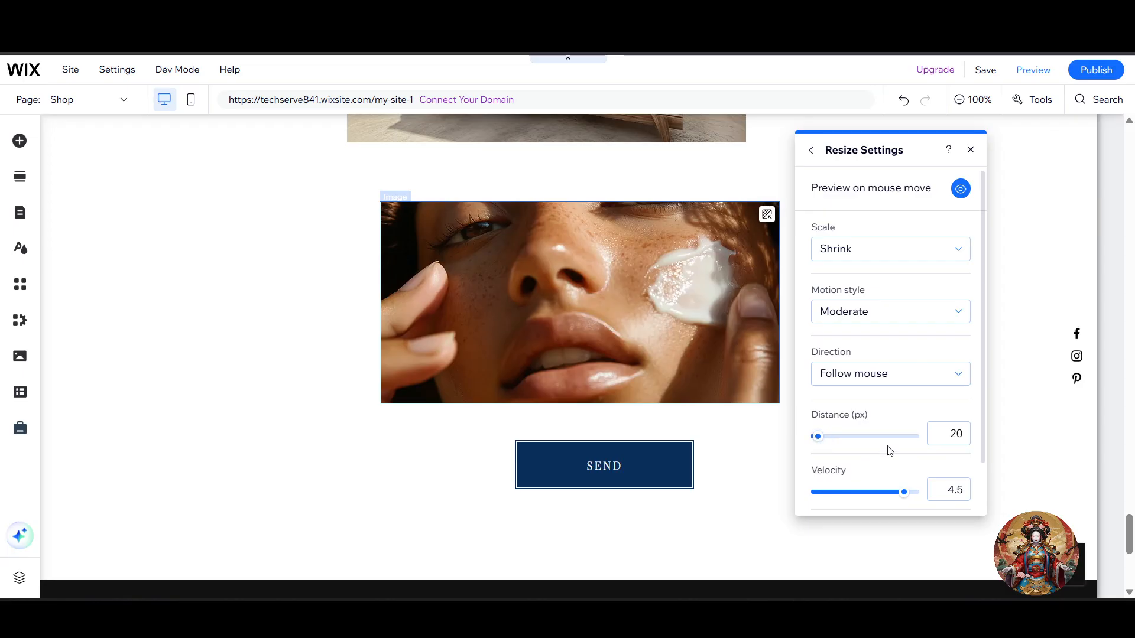
pyautogui.click(995, 332)
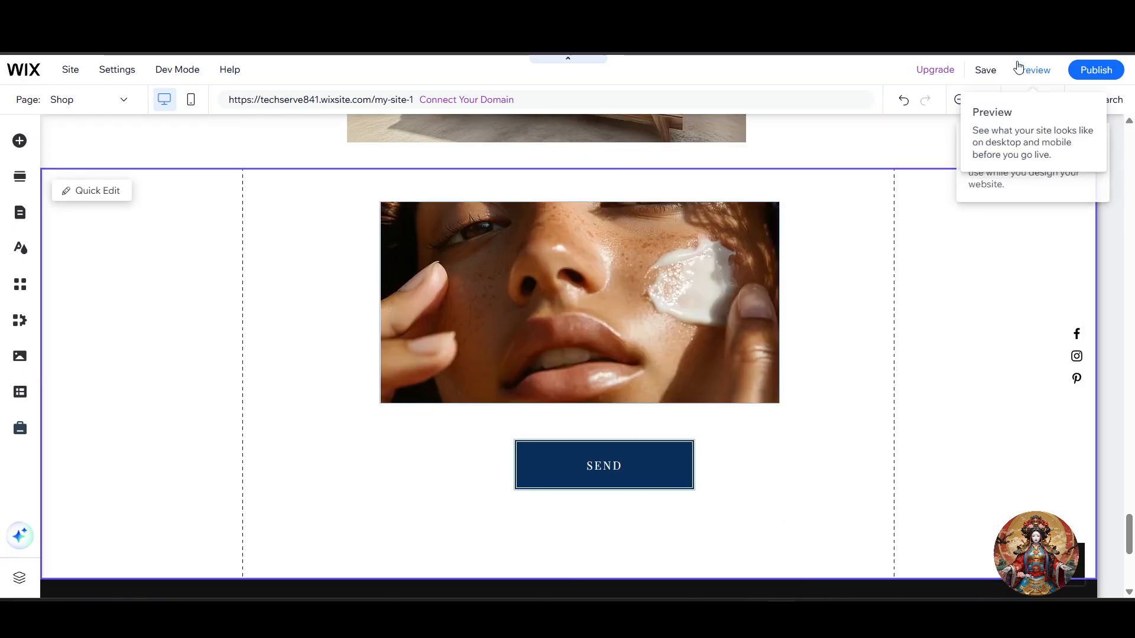
# - Save the site without publishing and examine the face image's mouse effect in preview mode, returning to the editor
pyautogui.click(984, 71)
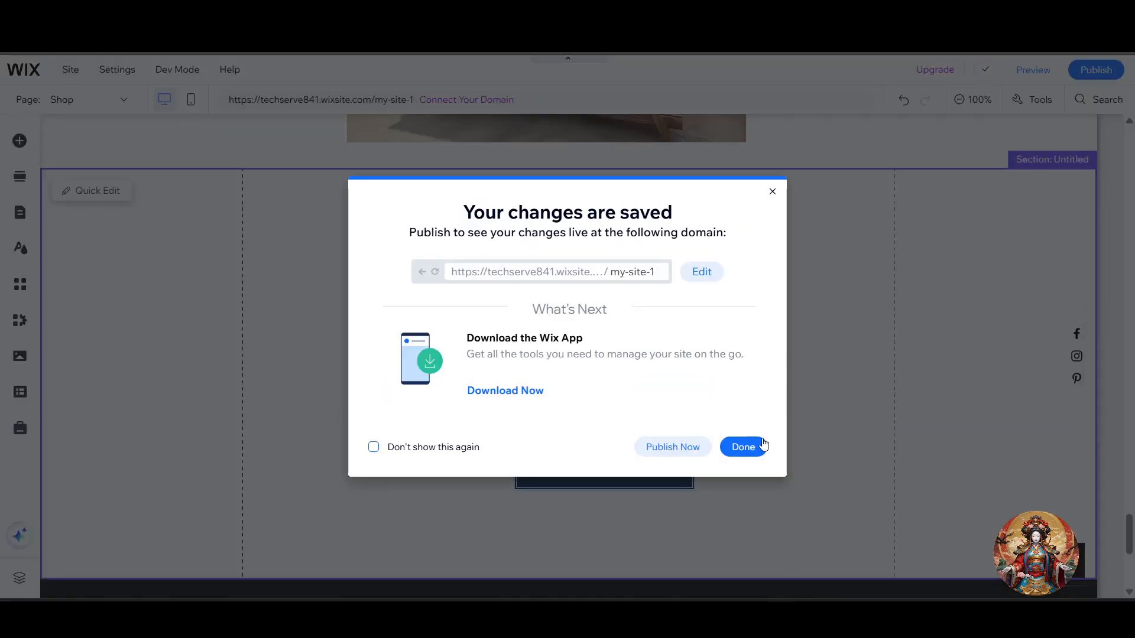
pyautogui.click(743, 447)
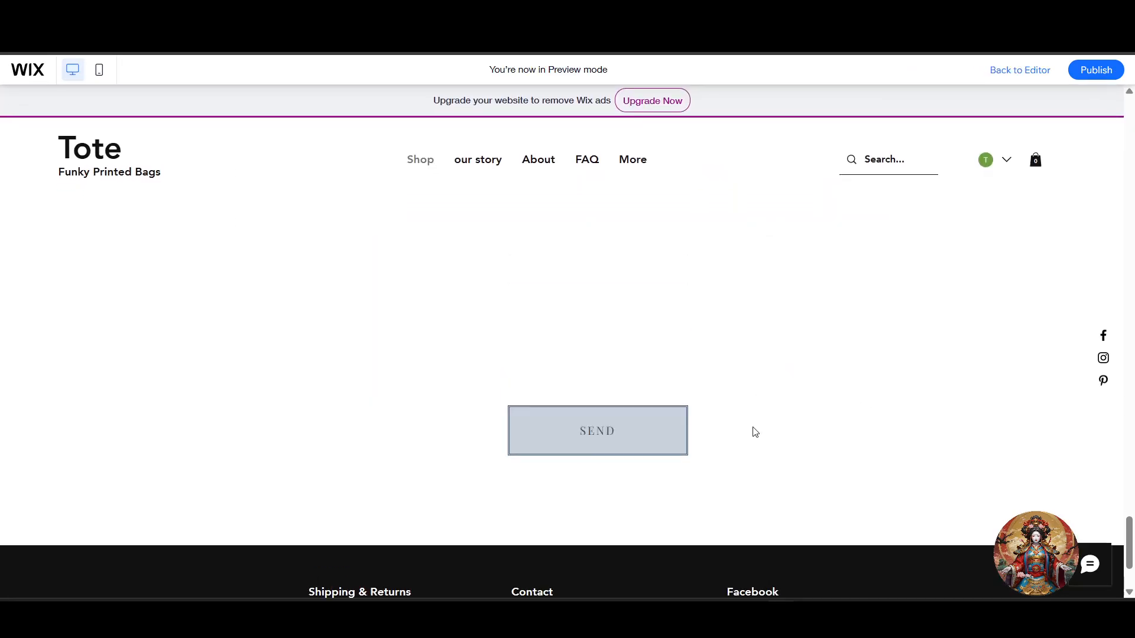
pyautogui.scroll(4, 768, 425)
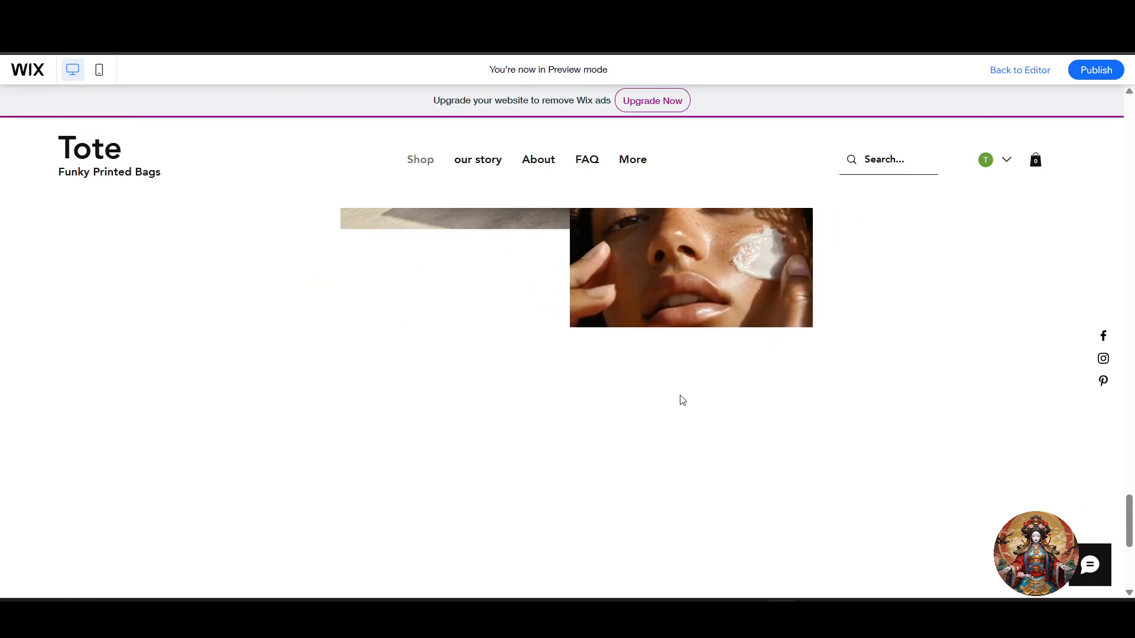
pyautogui.click(995, 82)
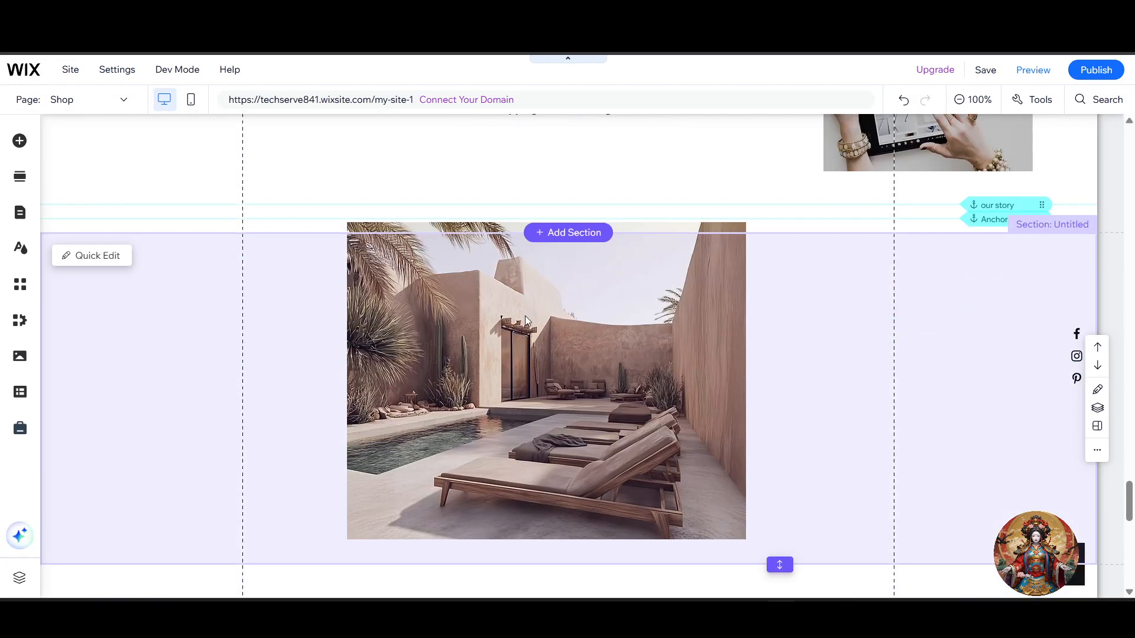
# - Reopen the animation options of the face image above the footer and collapse the mouse effects
pyautogui.scroll(-10, 530, 305)
pyautogui.scroll(5, 544, 289)
pyautogui.click(687, 251)
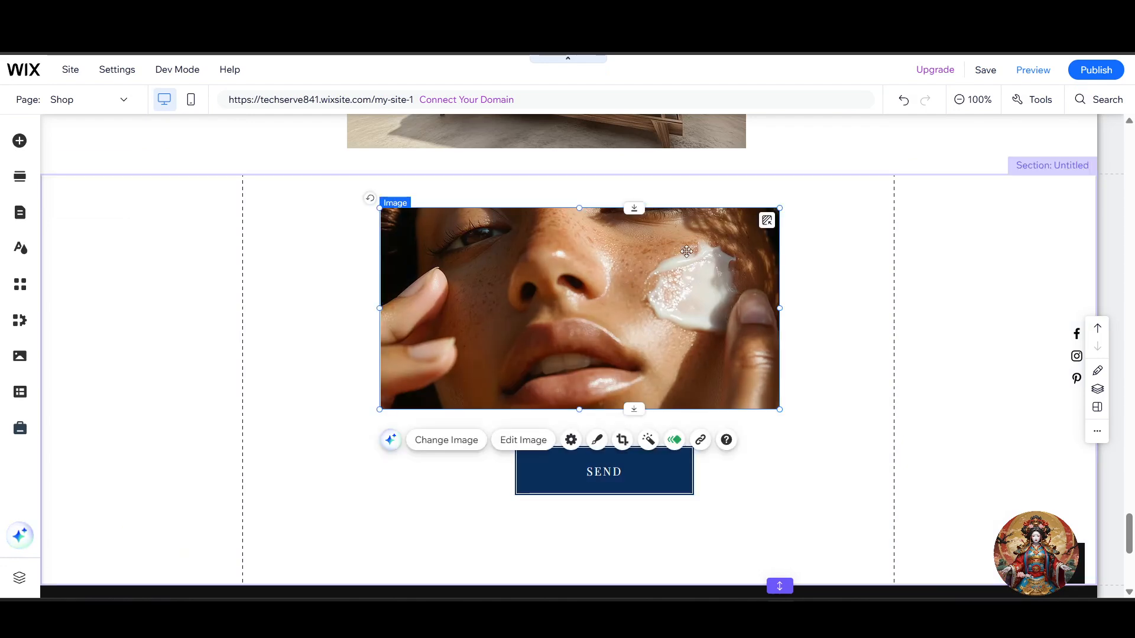
pyautogui.click(670, 440)
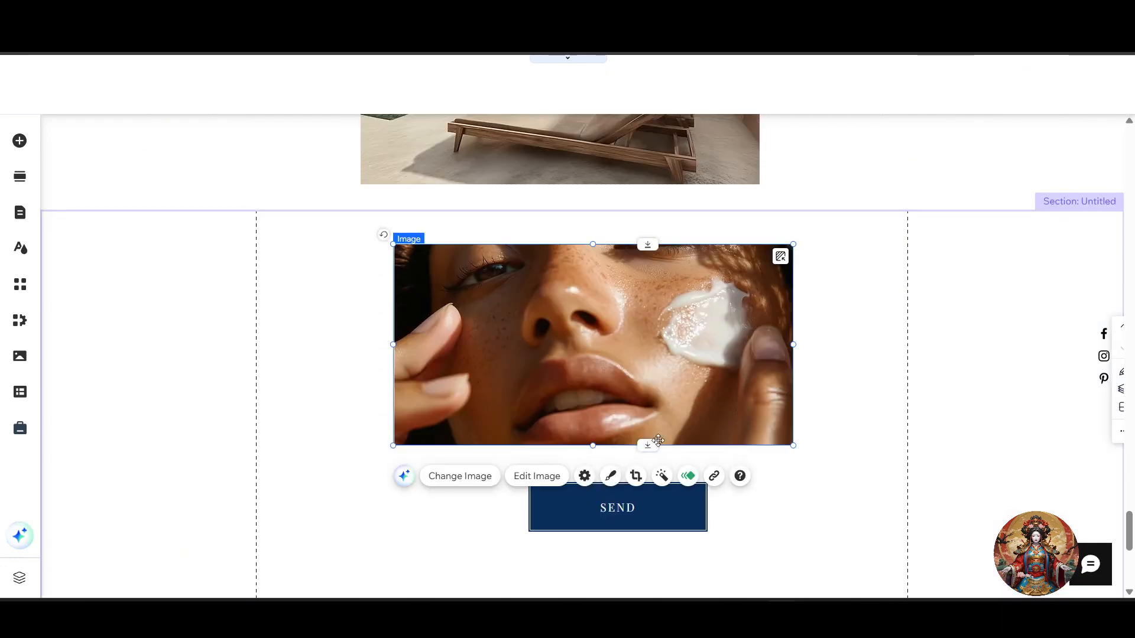
pyautogui.scroll(-7, 658, 440)
pyautogui.scroll(4, 735, 337)
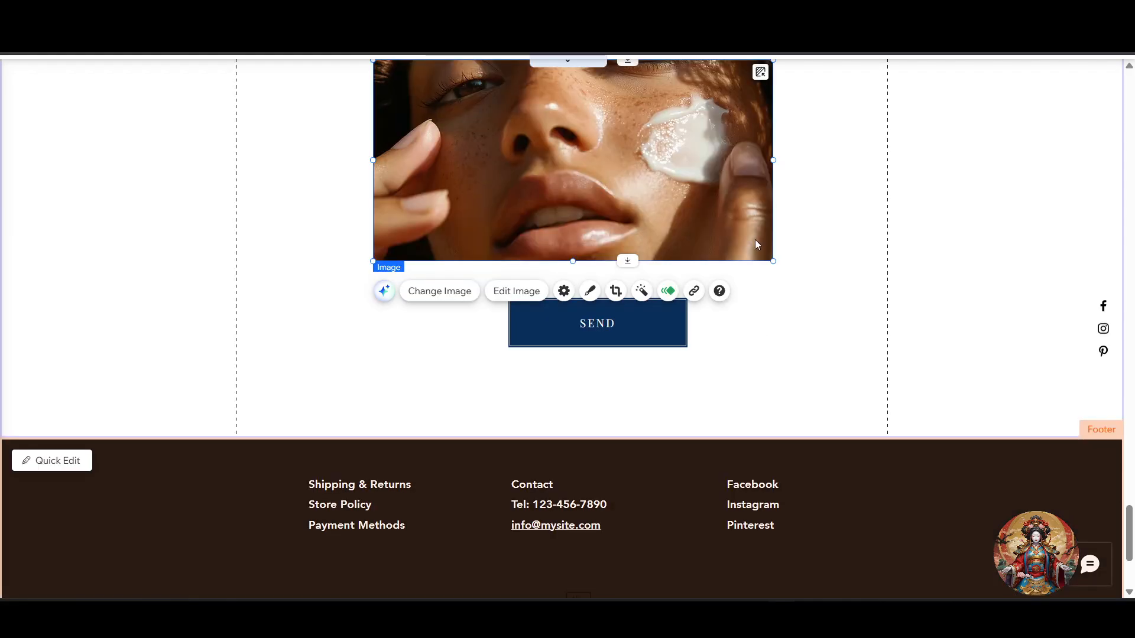
pyautogui.click(669, 292)
pyautogui.click(712, 287)
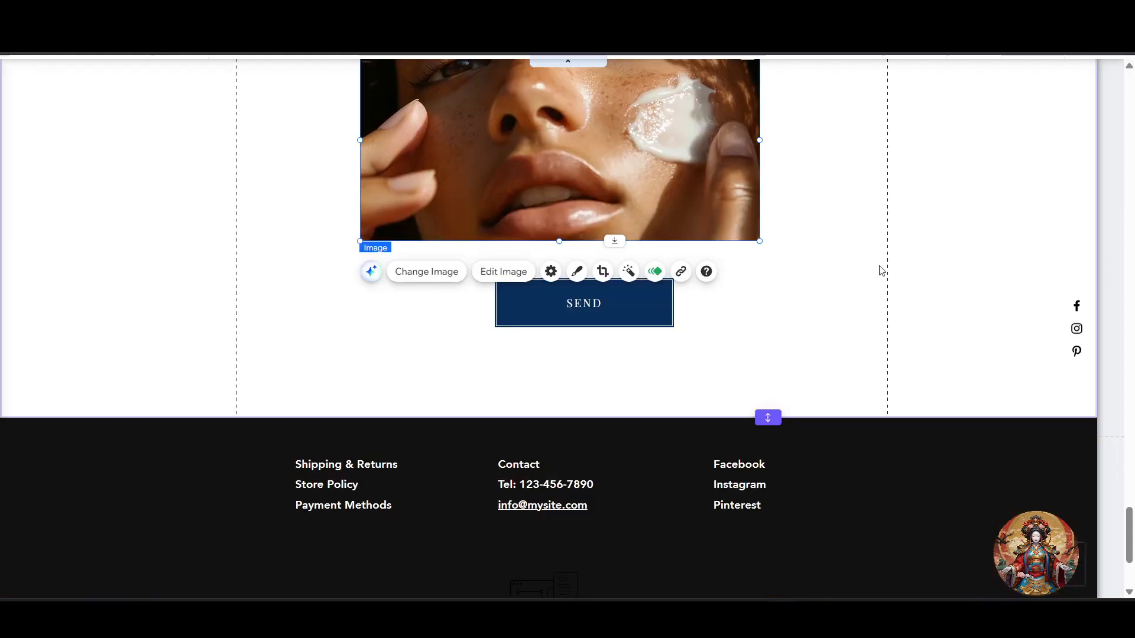
pyautogui.scroll(-10, 643, 366)
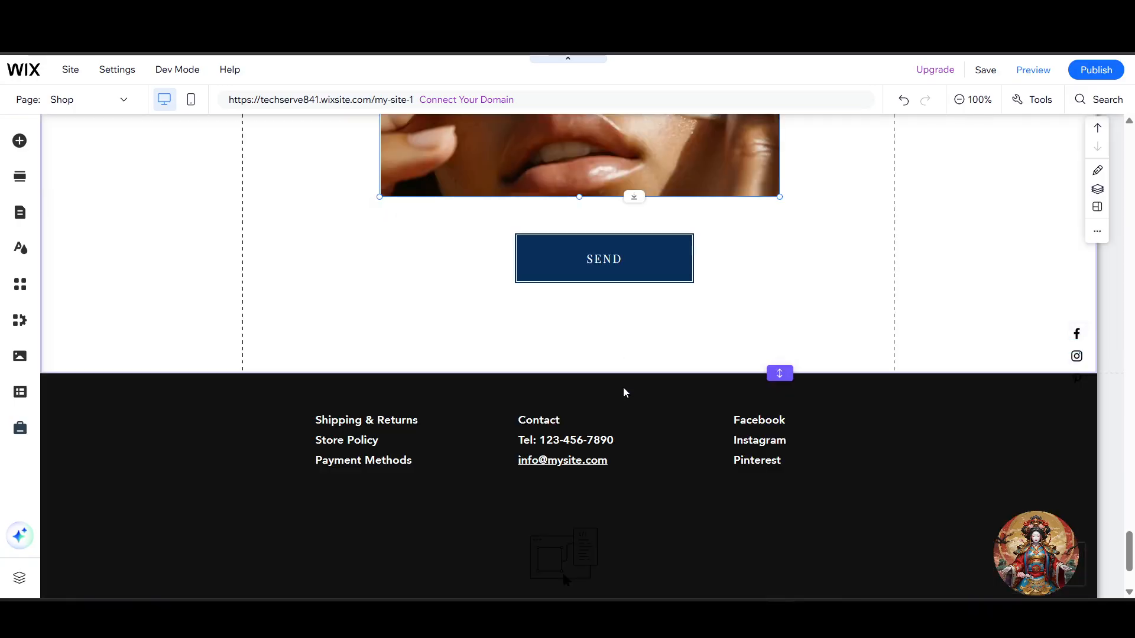
pyautogui.scroll(3, 624, 389)
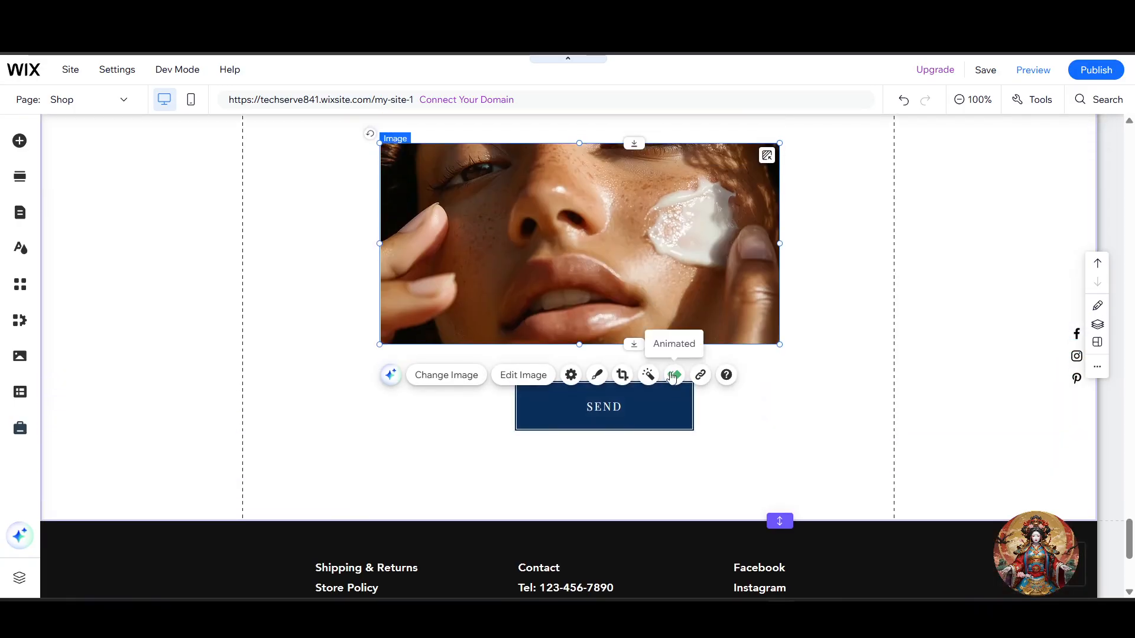
pyautogui.click(672, 376)
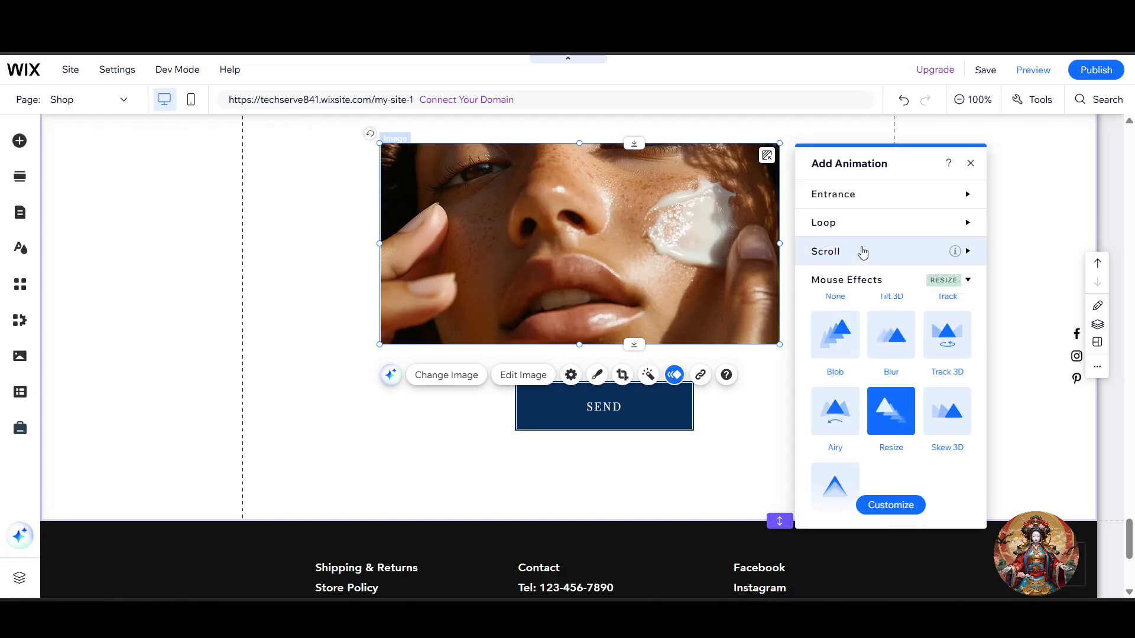
pyautogui.click(862, 280)
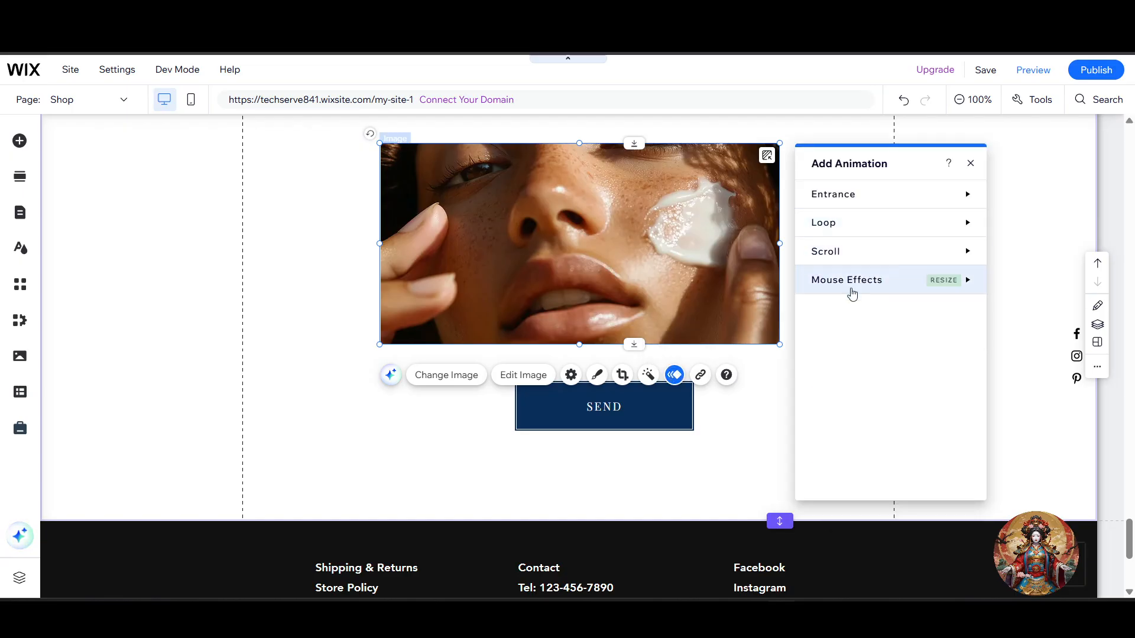